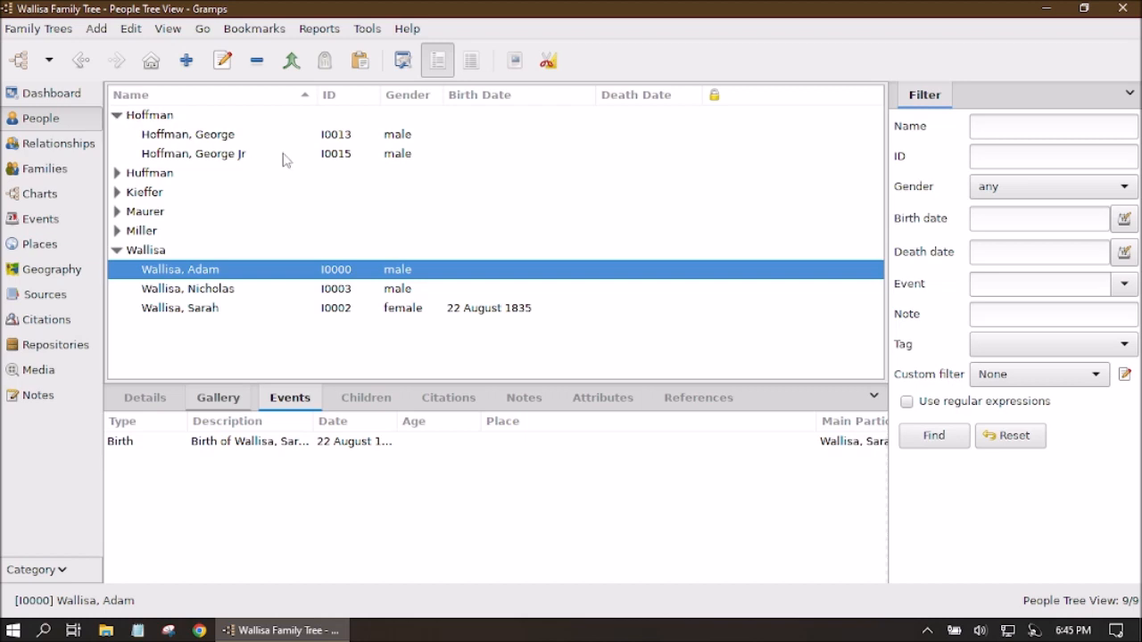
- Start an Ahnentafel text report for the second person listed in the first surname group
{"action": "left_click", "coordinate": [284, 155]}
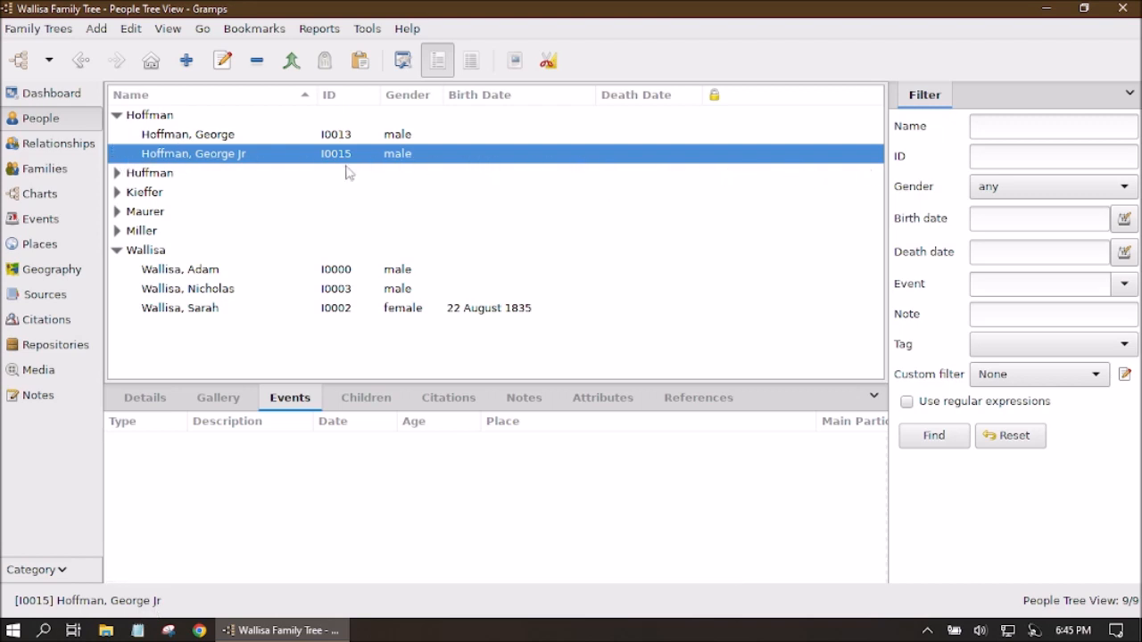
{"action": "left_click", "coordinate": [315, 32]}
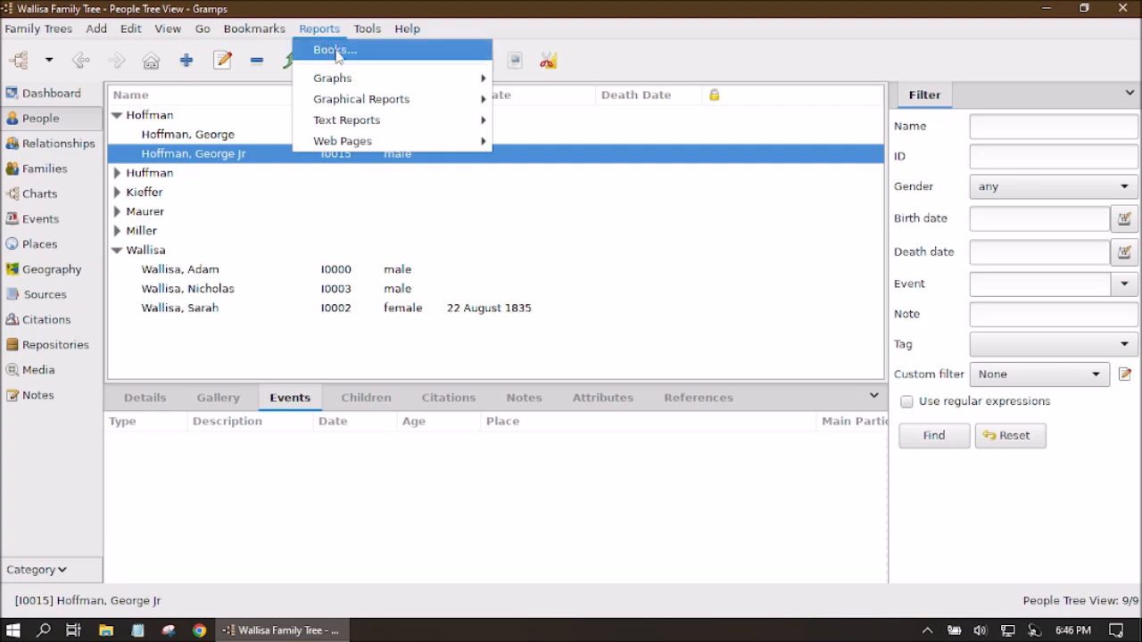
{"action": "mouse_move", "coordinate": [421, 129]}
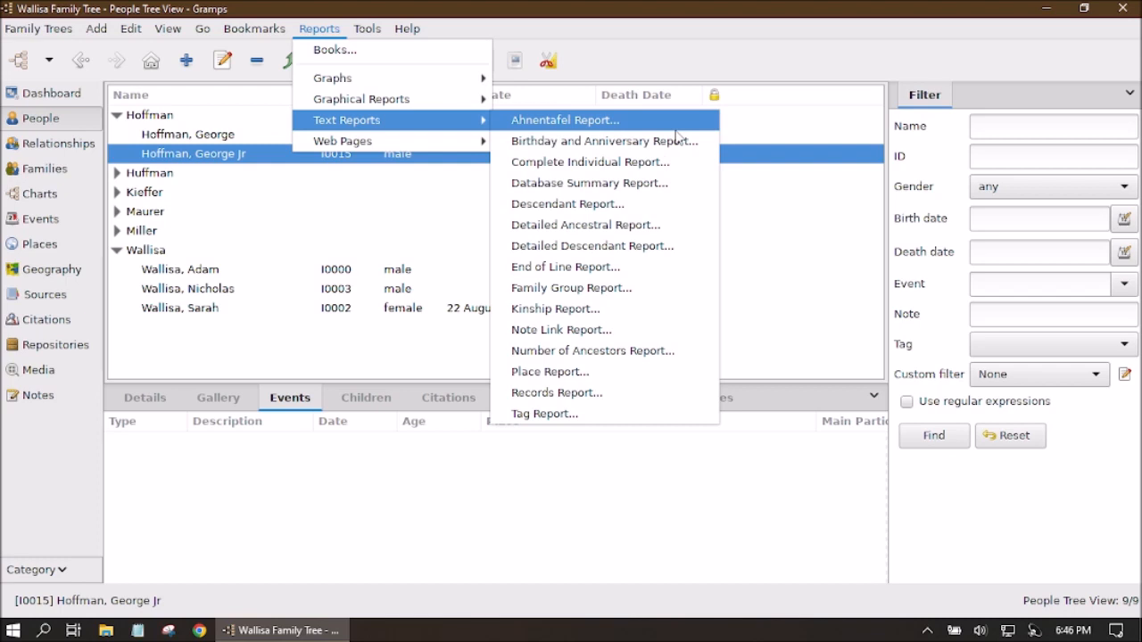
{"action": "left_click", "coordinate": [665, 127]}
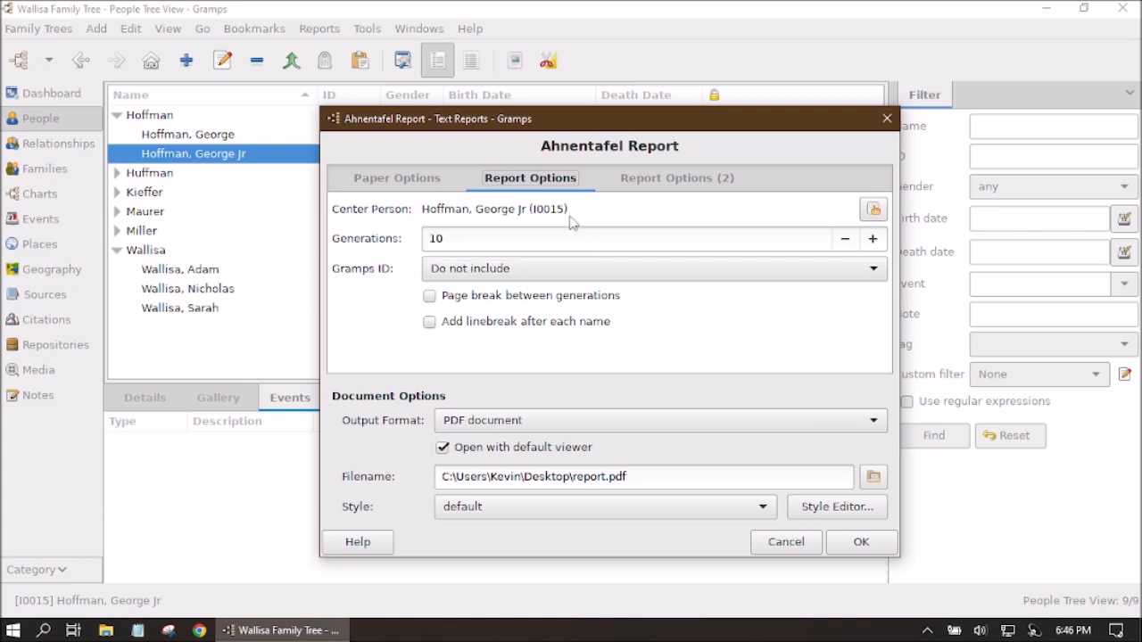
- Show all people in the report's person selector and choose the second person in the first surname group as center person
{"action": "left_click", "coordinate": [873, 211]}
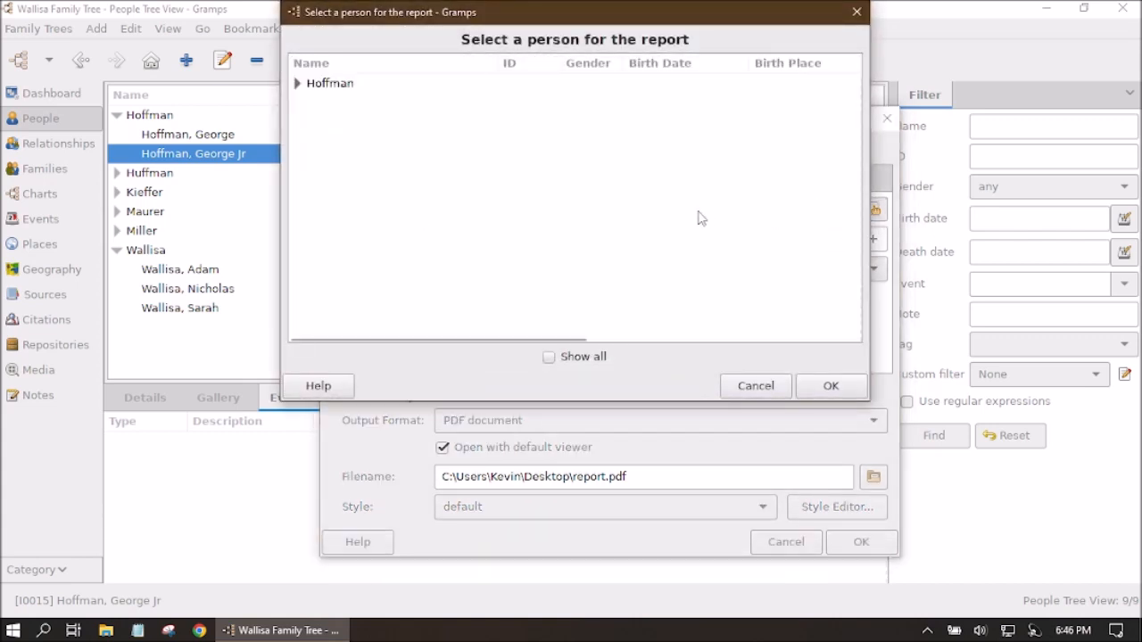
{"action": "left_click", "coordinate": [298, 84]}
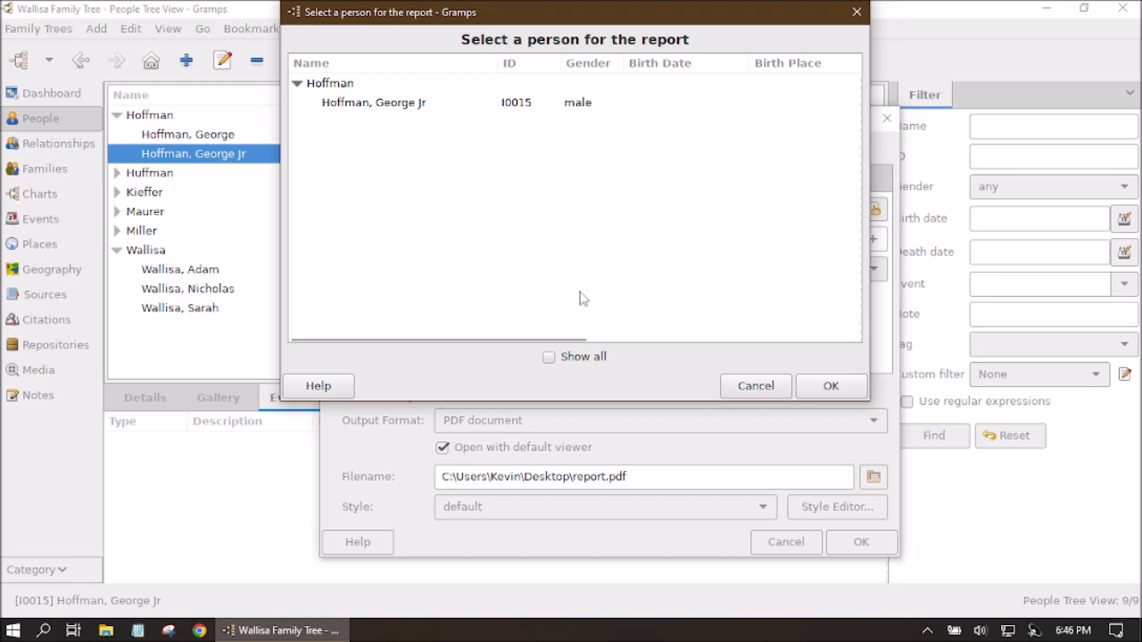
{"action": "left_click", "coordinate": [551, 359]}
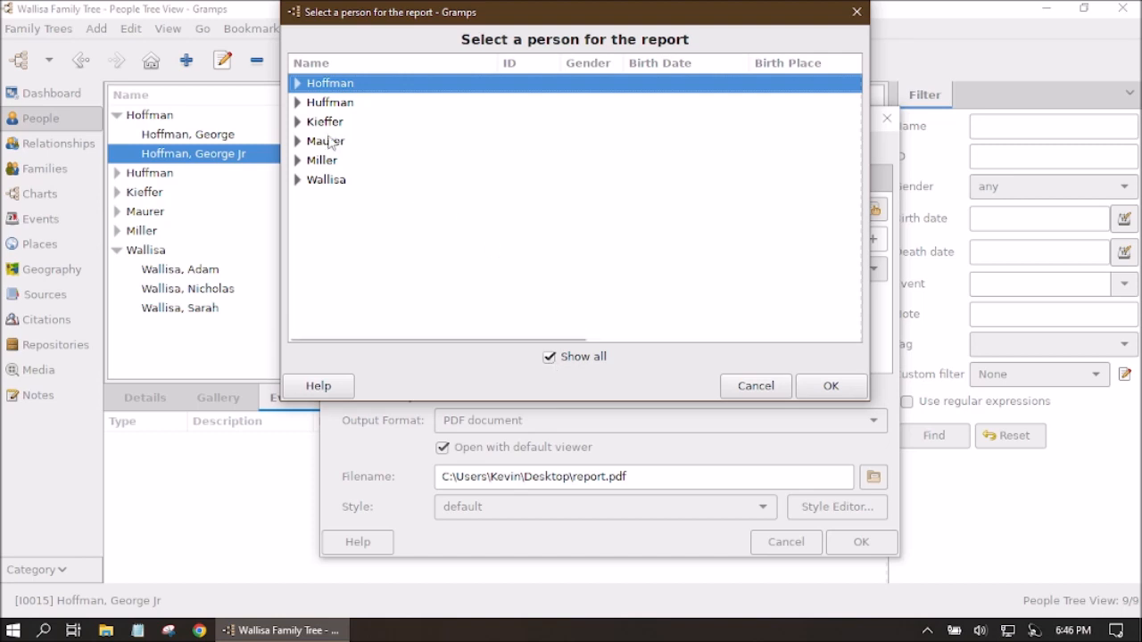
{"action": "left_click", "coordinate": [297, 180]}
{"action": "left_click", "coordinate": [297, 159]}
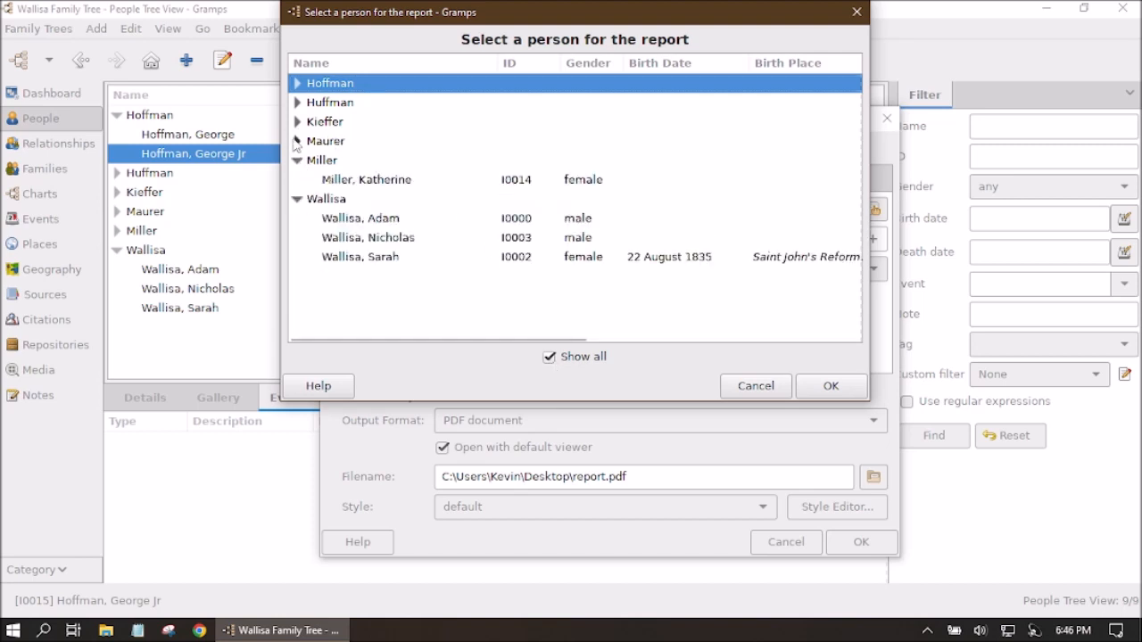
{"action": "left_click", "coordinate": [297, 141]}
{"action": "left_click", "coordinate": [297, 121]}
{"action": "left_click", "coordinate": [297, 84]}
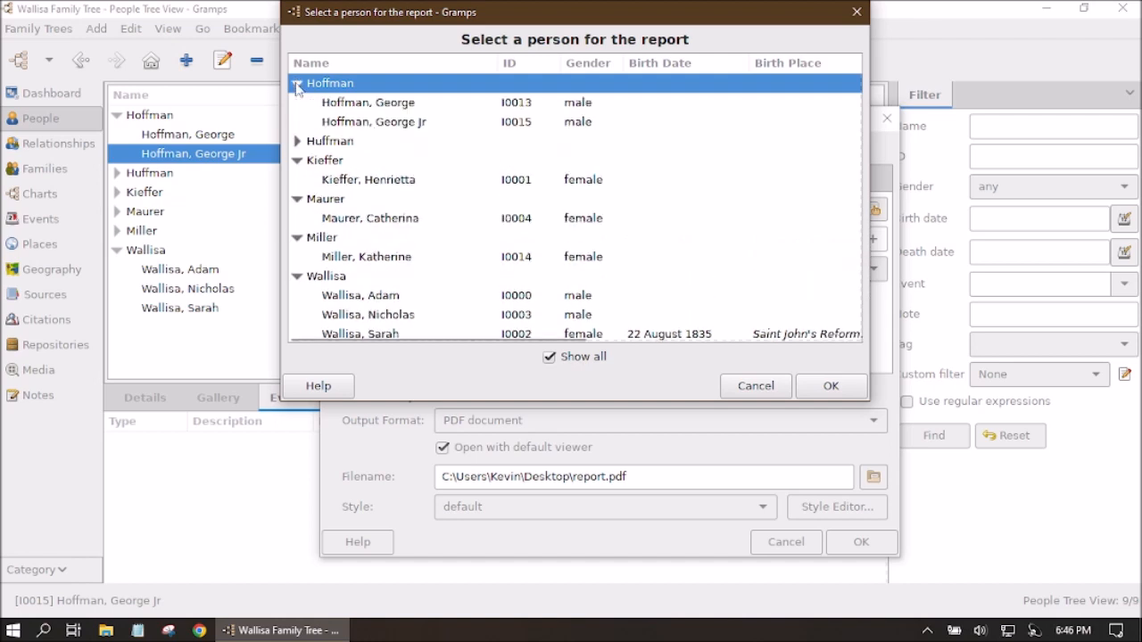
{"action": "left_click", "coordinate": [386, 123]}
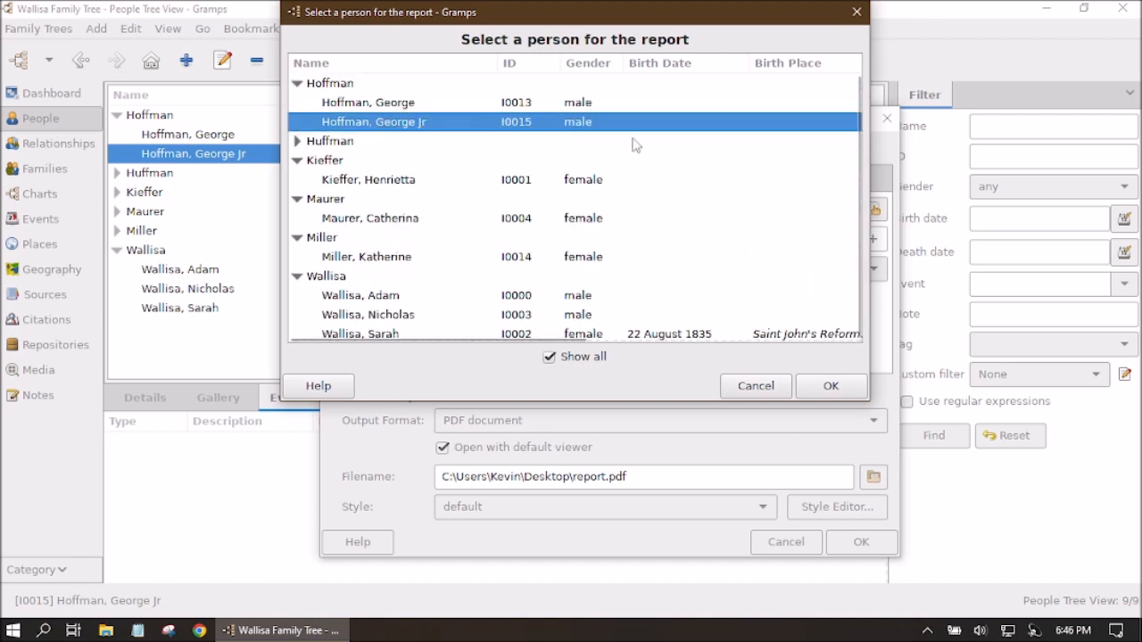
{"action": "left_click", "coordinate": [830, 387]}
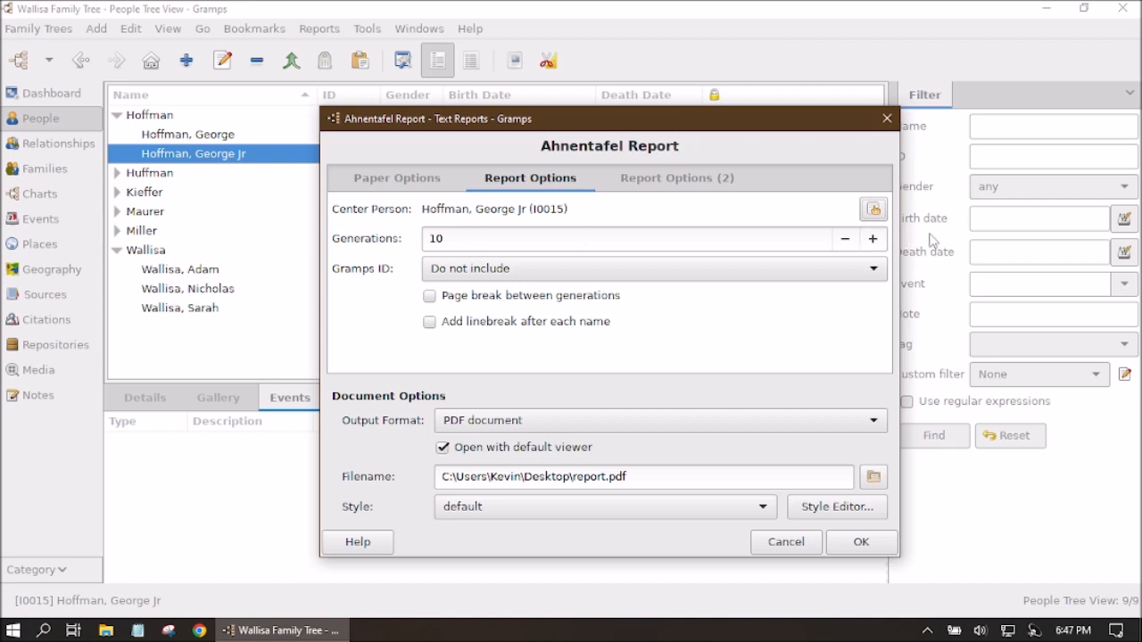
- Try adjusting the number of generations, return it to 10, and keep the Gramps ID option at Do not include
{"action": "left_click", "coordinate": [844, 239]}
{"action": "left_click", "coordinate": [871, 240]}
{"action": "left_click", "coordinate": [844, 239]}
{"action": "left_click", "coordinate": [872, 239]}
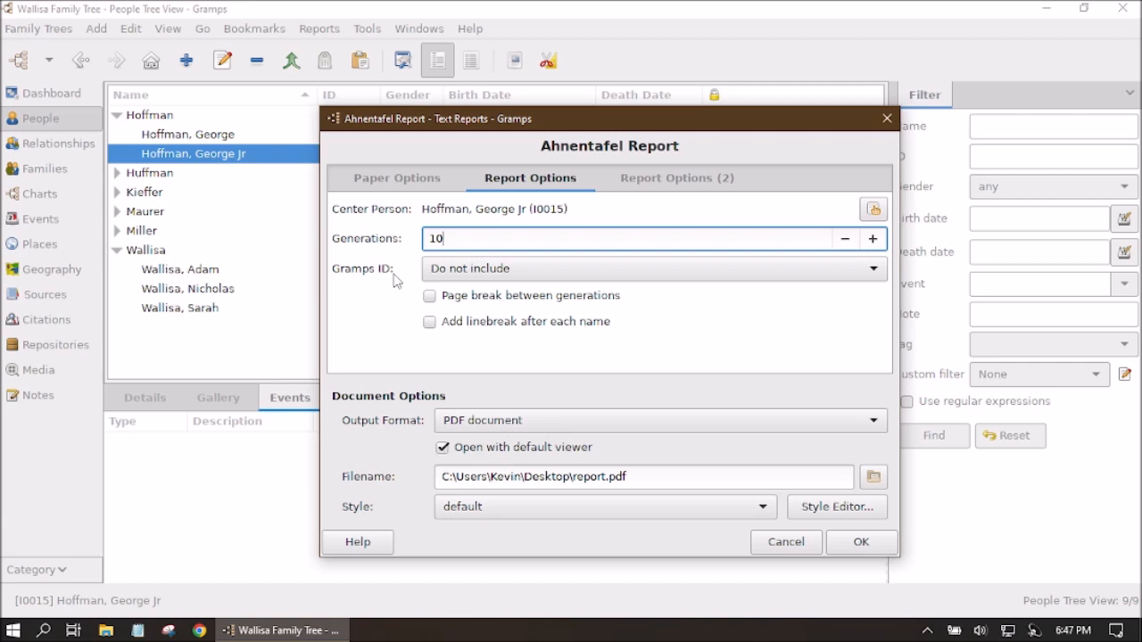
{"action": "left_click", "coordinate": [875, 273]}
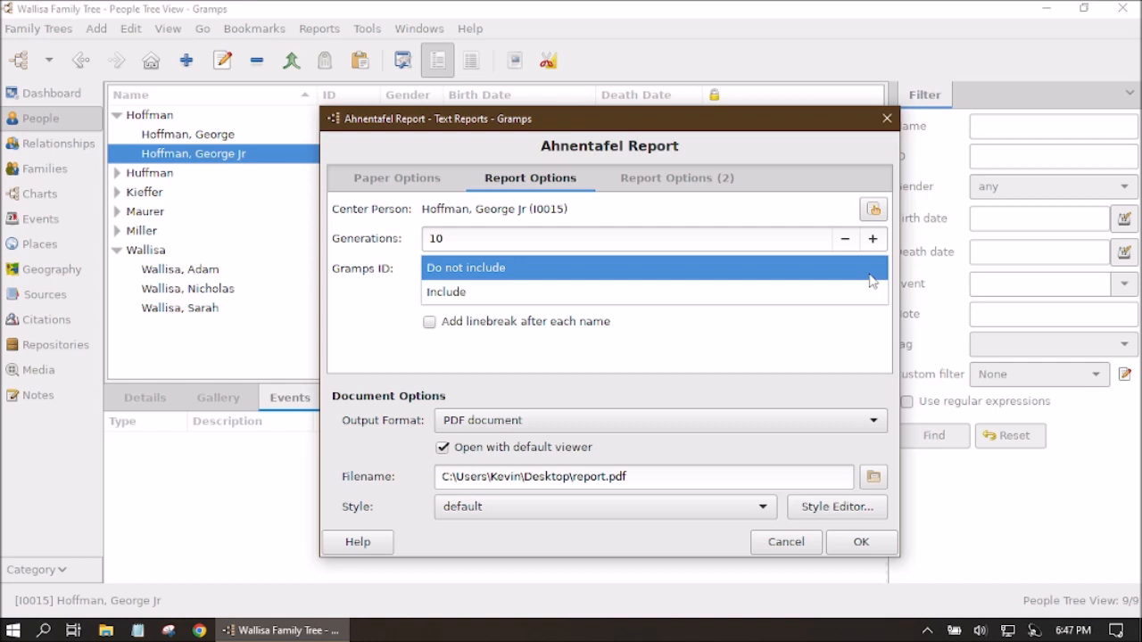
{"action": "left_click", "coordinate": [871, 276]}
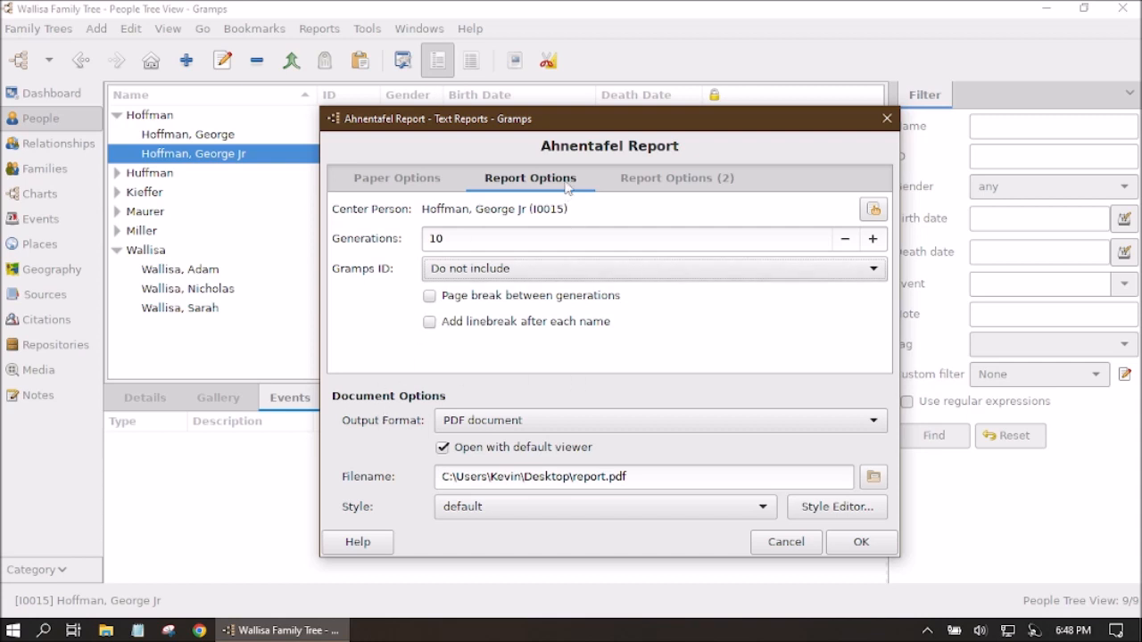
- Review the name format and living people choices, keeping Surname, Given Suffix and Included, and all data
{"action": "left_click", "coordinate": [662, 183]}
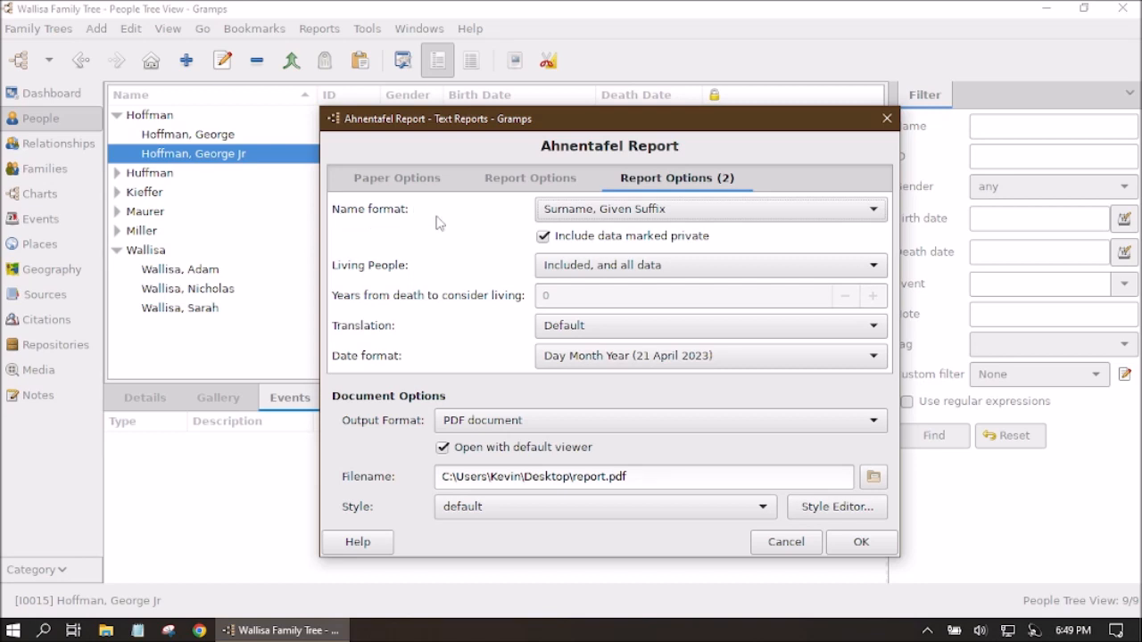
{"action": "left_click", "coordinate": [873, 211]}
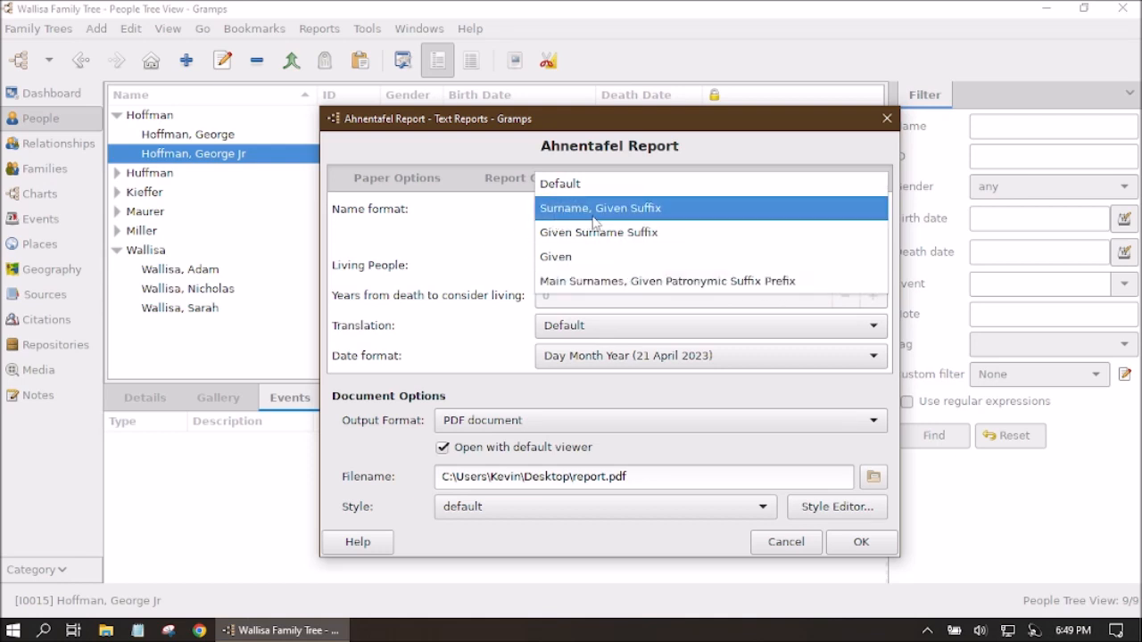
{"action": "left_click", "coordinate": [684, 220]}
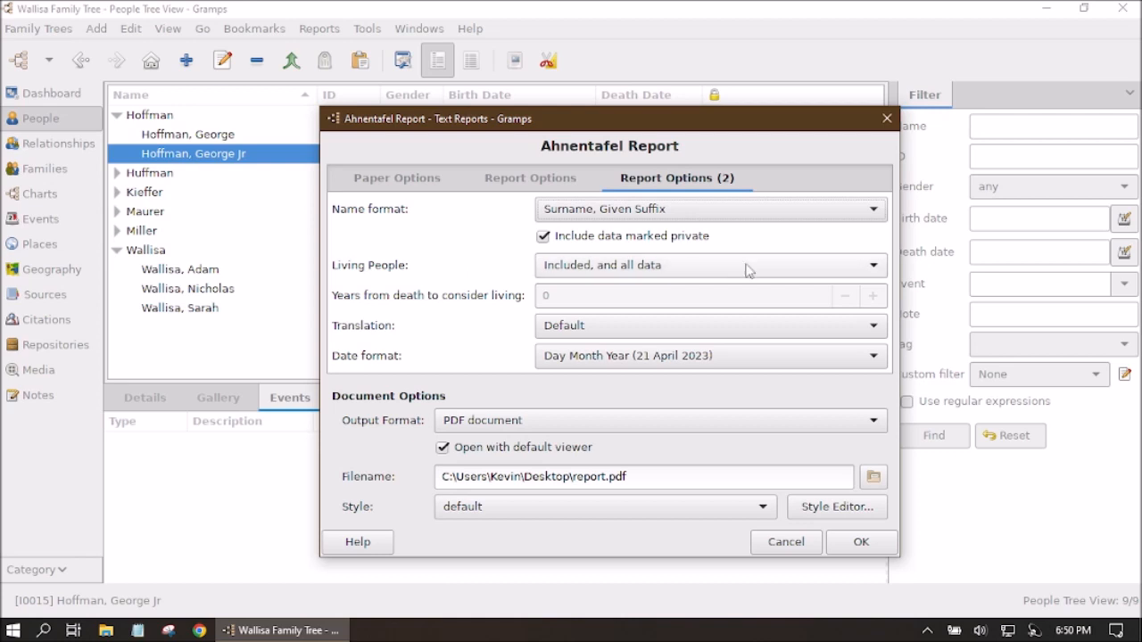
{"action": "left_click", "coordinate": [873, 267]}
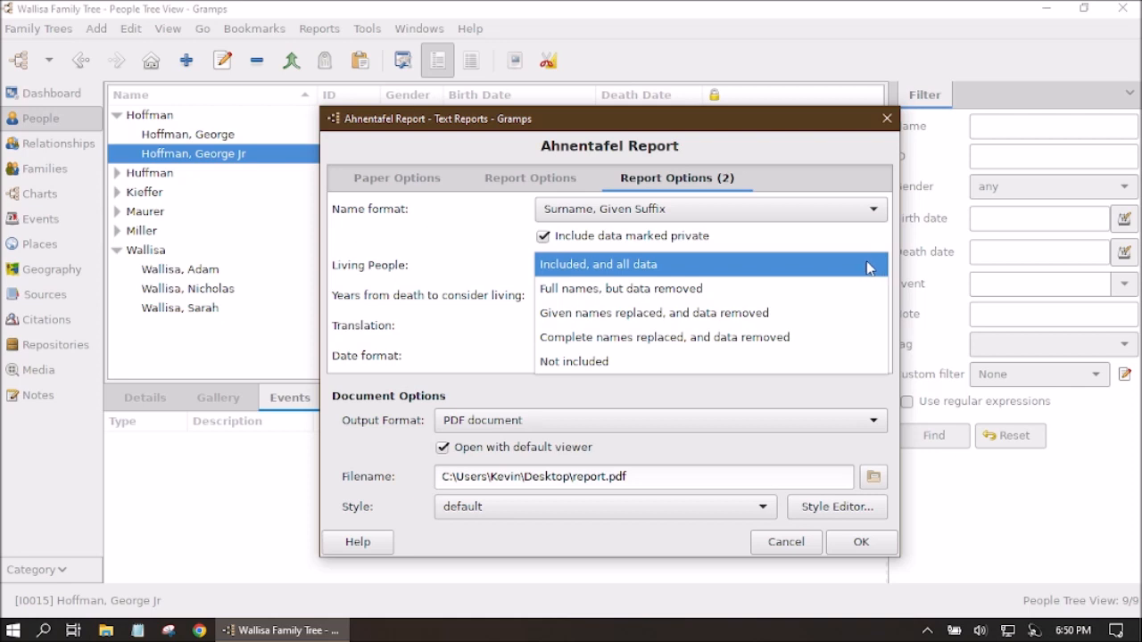
{"action": "left_click", "coordinate": [787, 267]}
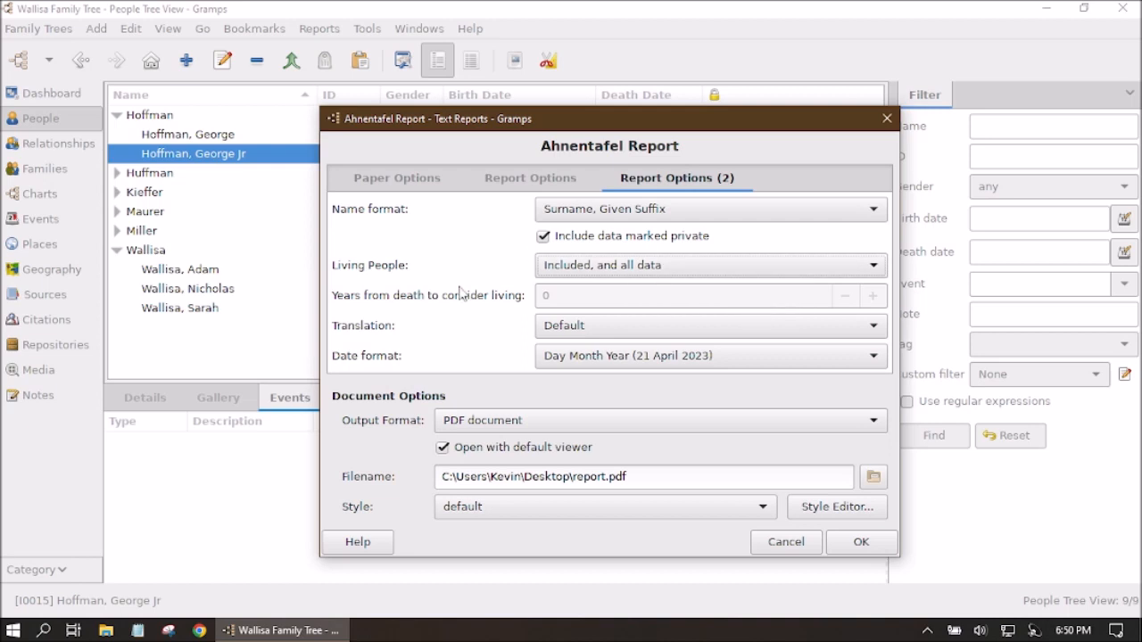
- Set living people to Not included and the years from death to consider living to 2
{"action": "left_click", "coordinate": [665, 270]}
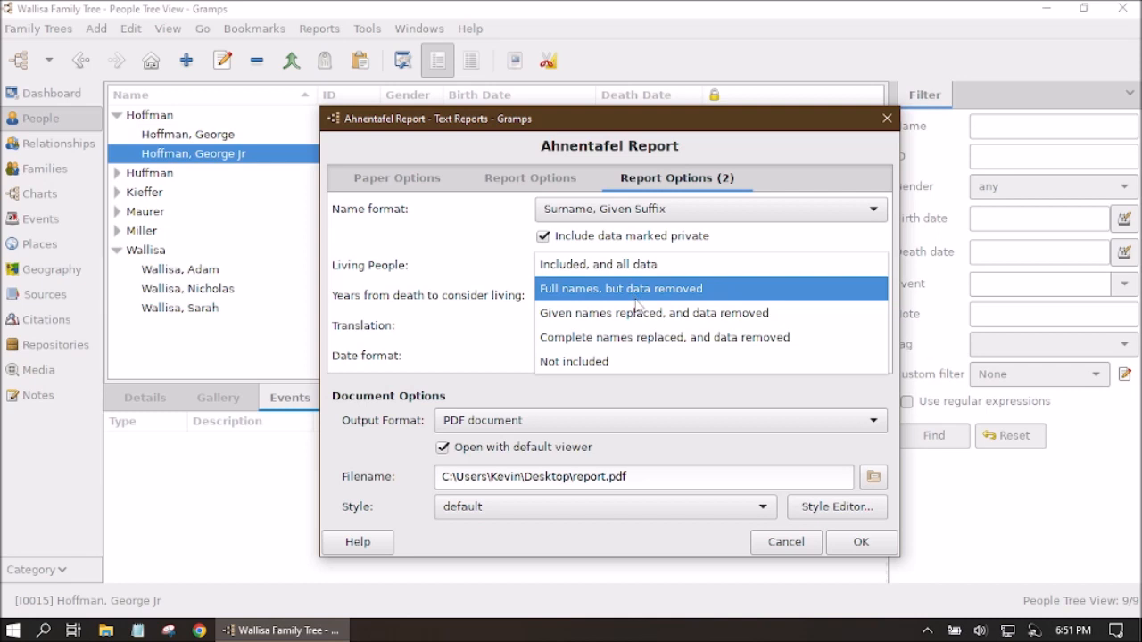
{"action": "left_click", "coordinate": [635, 361]}
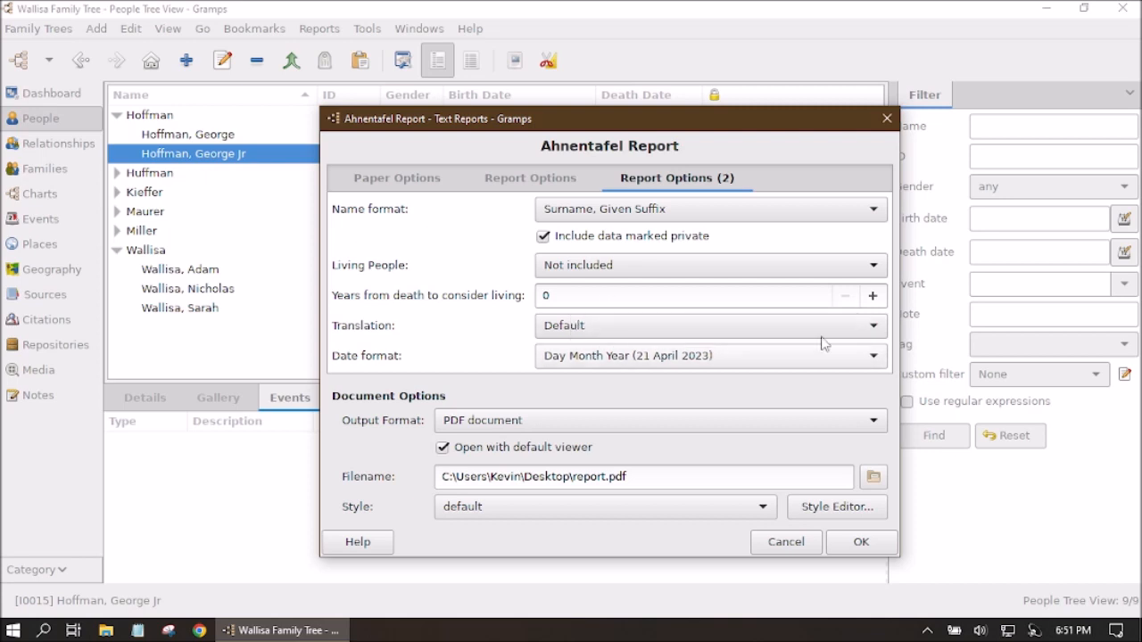
{"action": "left_click", "coordinate": [873, 296]}
{"action": "left_click", "coordinate": [874, 297]}
{"action": "left_click", "coordinate": [847, 296]}
{"action": "left_click", "coordinate": [848, 296]}
{"action": "left_click", "coordinate": [873, 296]}
{"action": "left_click", "coordinate": [873, 296]}
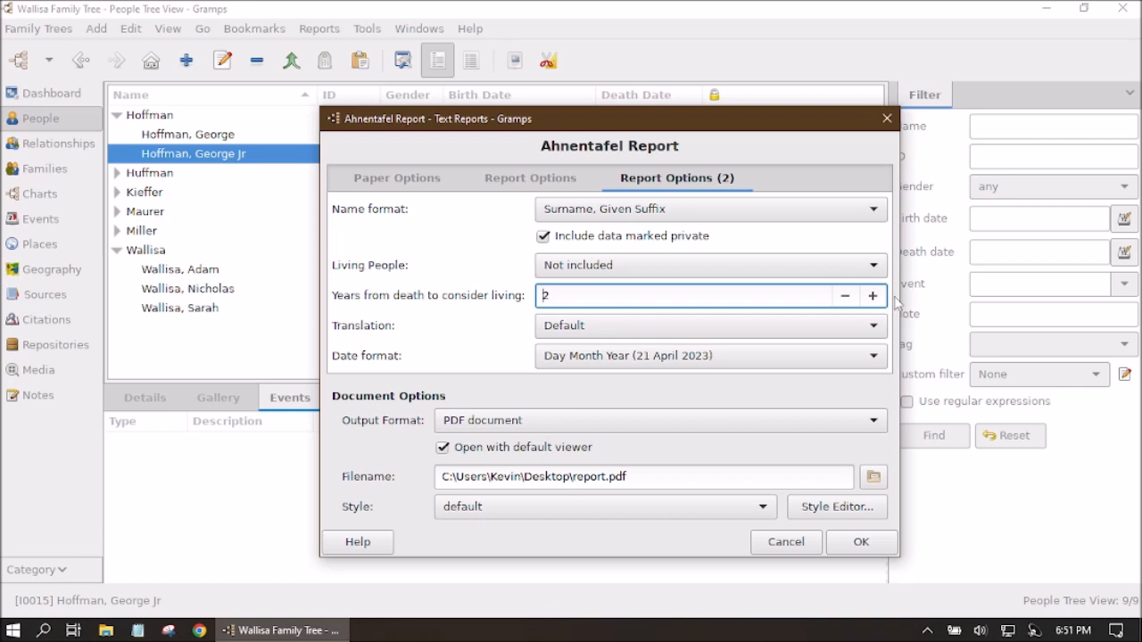
- Reset the years from death to 0 and set living people back to Included, and all data
{"action": "left_click", "coordinate": [845, 295]}
{"action": "left_click", "coordinate": [844, 295]}
{"action": "left_click", "coordinate": [810, 271]}
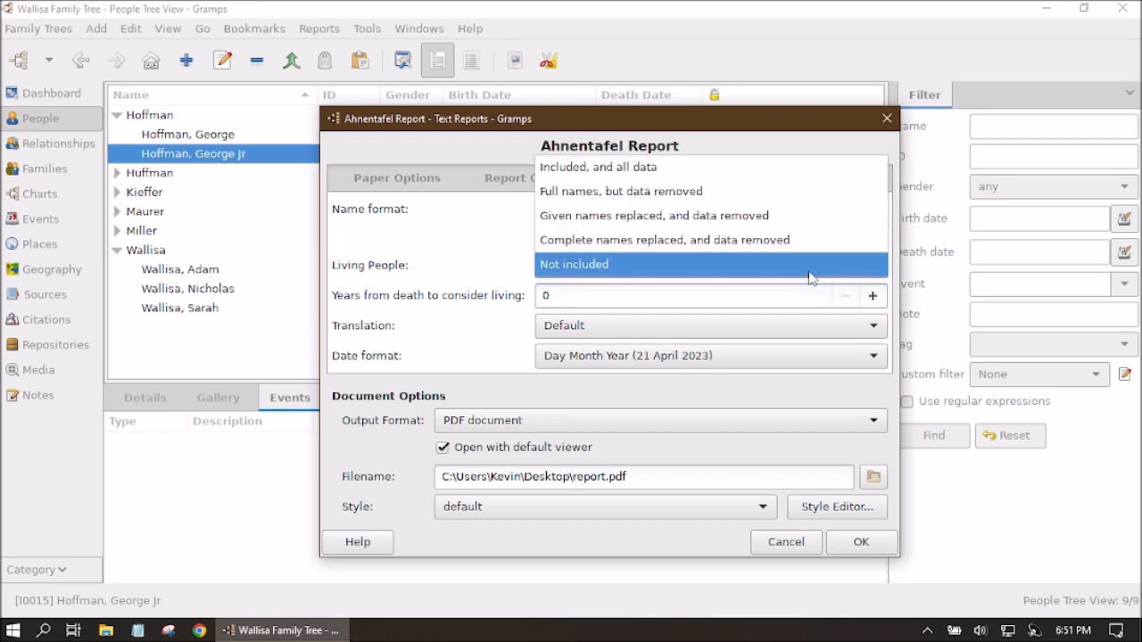
{"action": "left_click", "coordinate": [707, 178]}
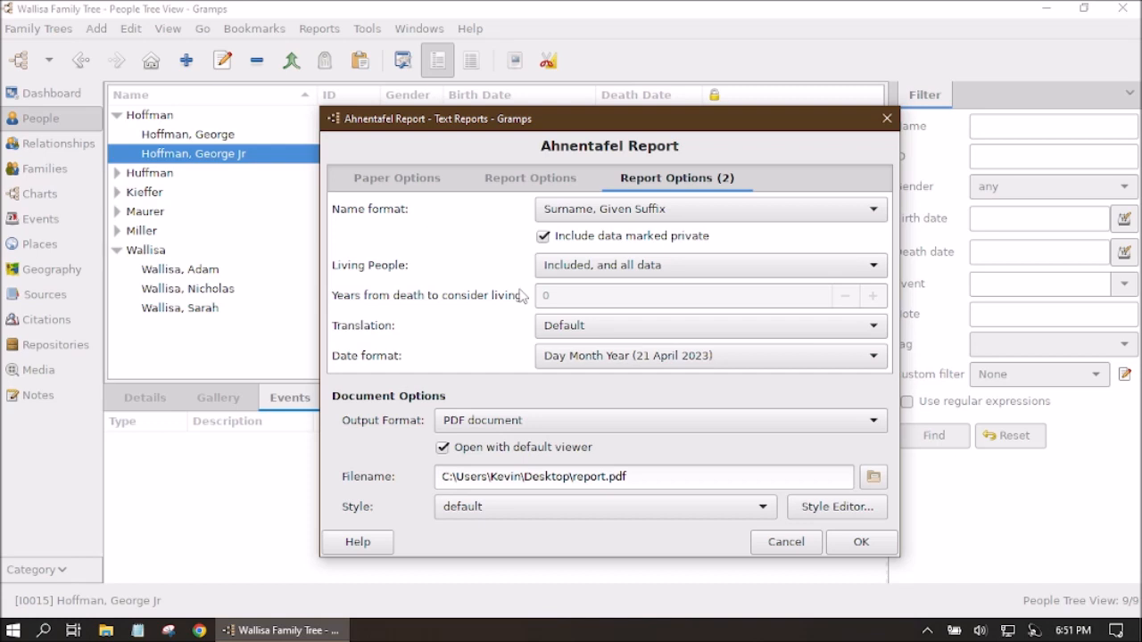
- Set the report translation to English (USA) and keep the date format at Day Month Year
{"action": "left_click", "coordinate": [878, 332]}
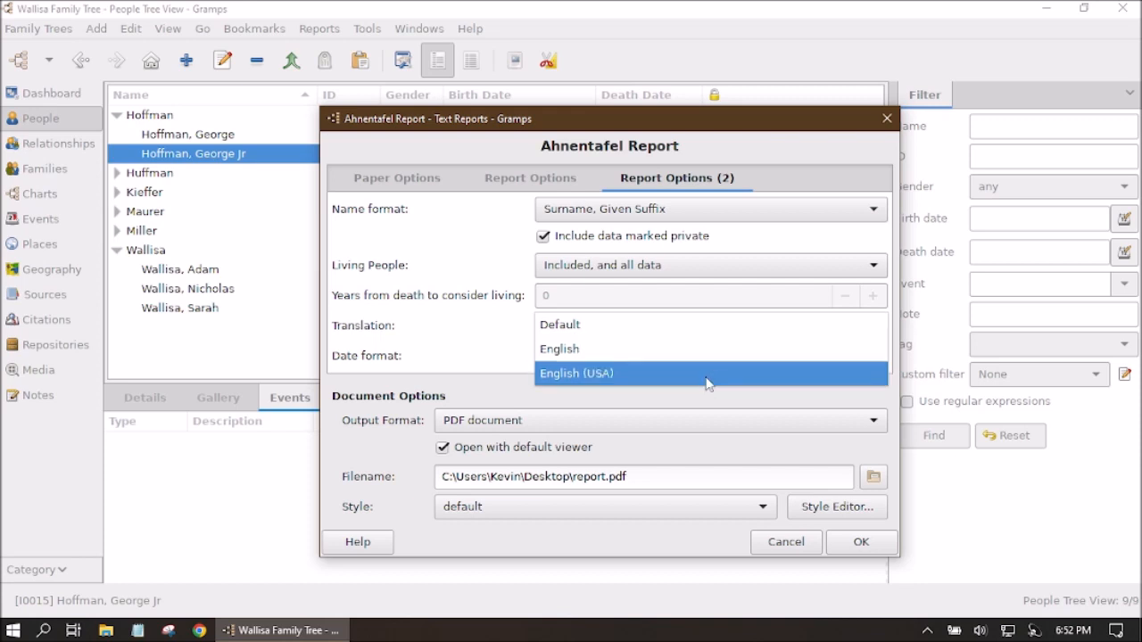
{"action": "left_click", "coordinate": [707, 374]}
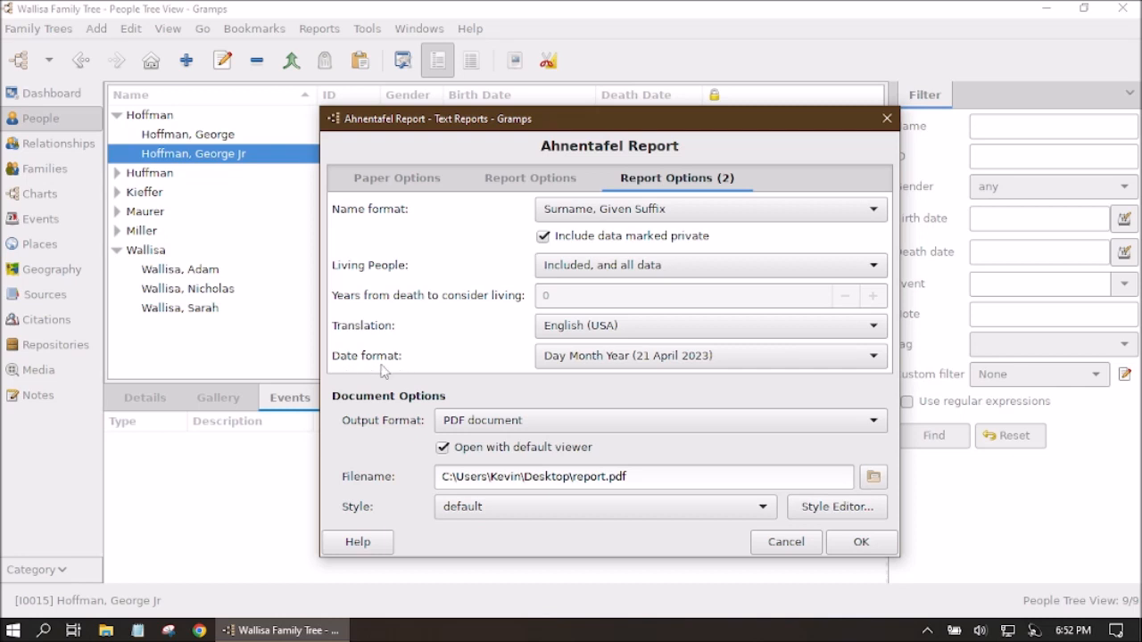
{"action": "left_click", "coordinate": [841, 365]}
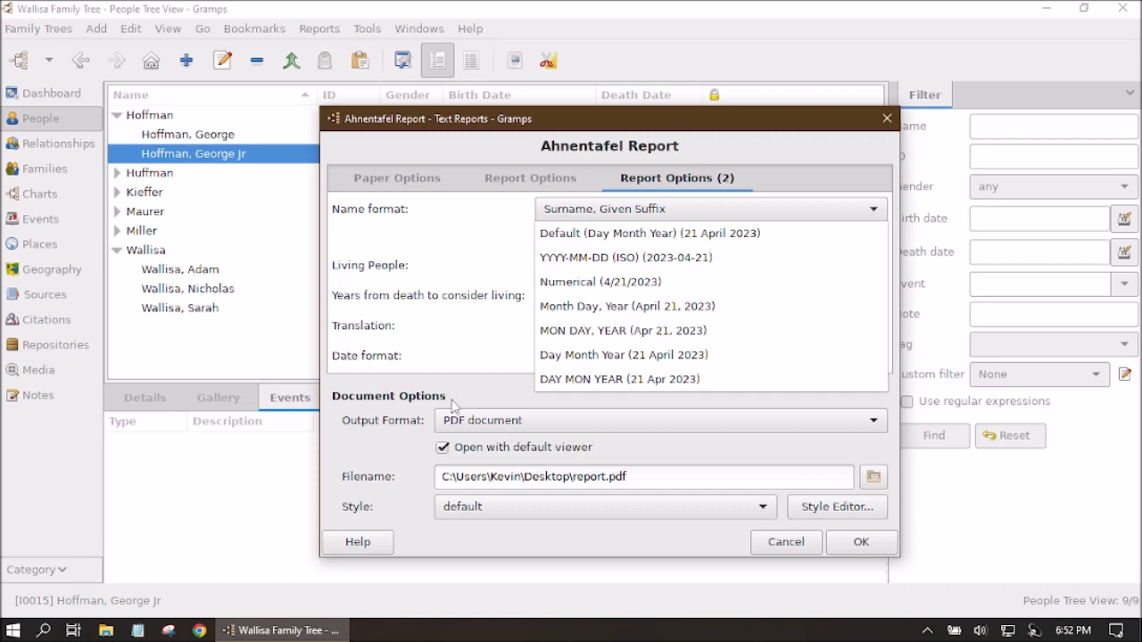
{"action": "left_click", "coordinate": [487, 364]}
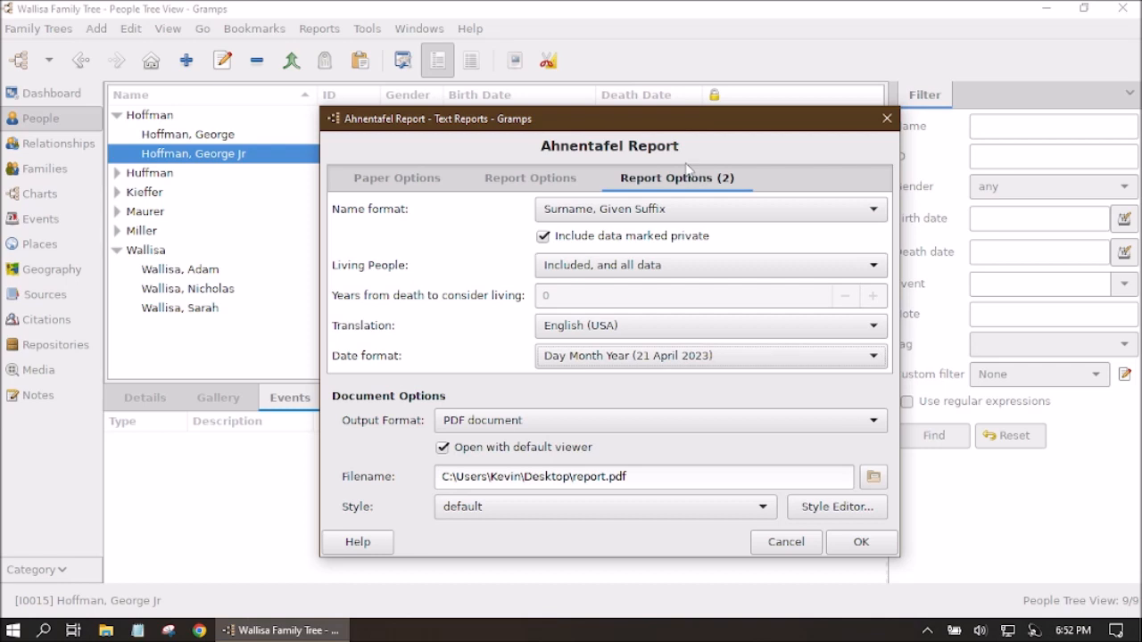
- Set the report's paper size to Custom Size, trying metric units and returning to inches
{"action": "left_click", "coordinate": [426, 198]}
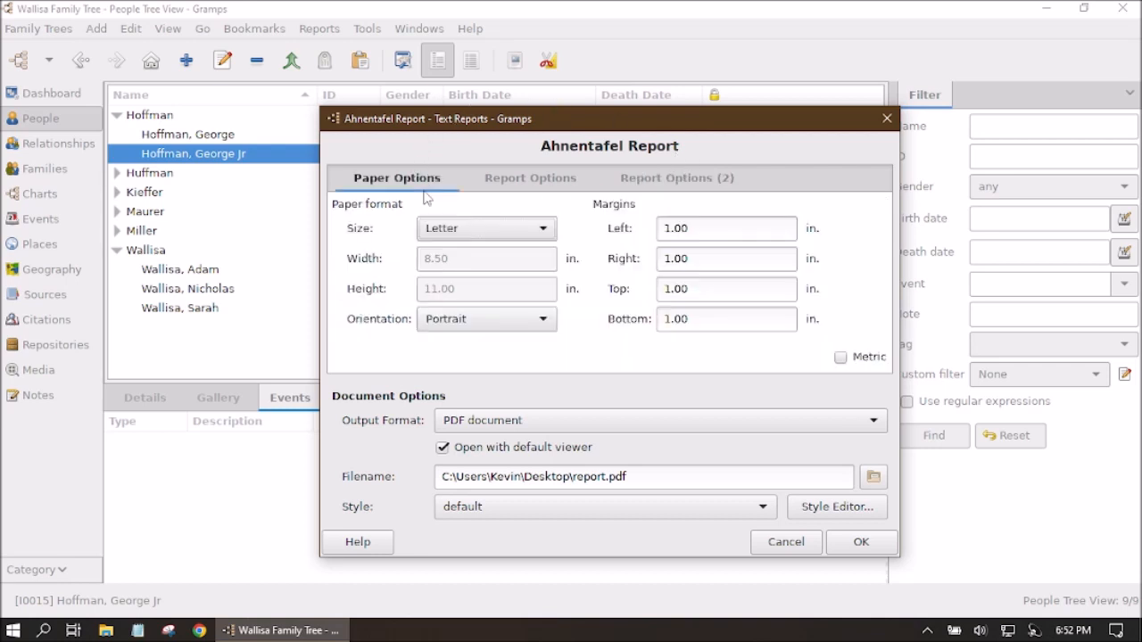
{"action": "left_click", "coordinate": [529, 232]}
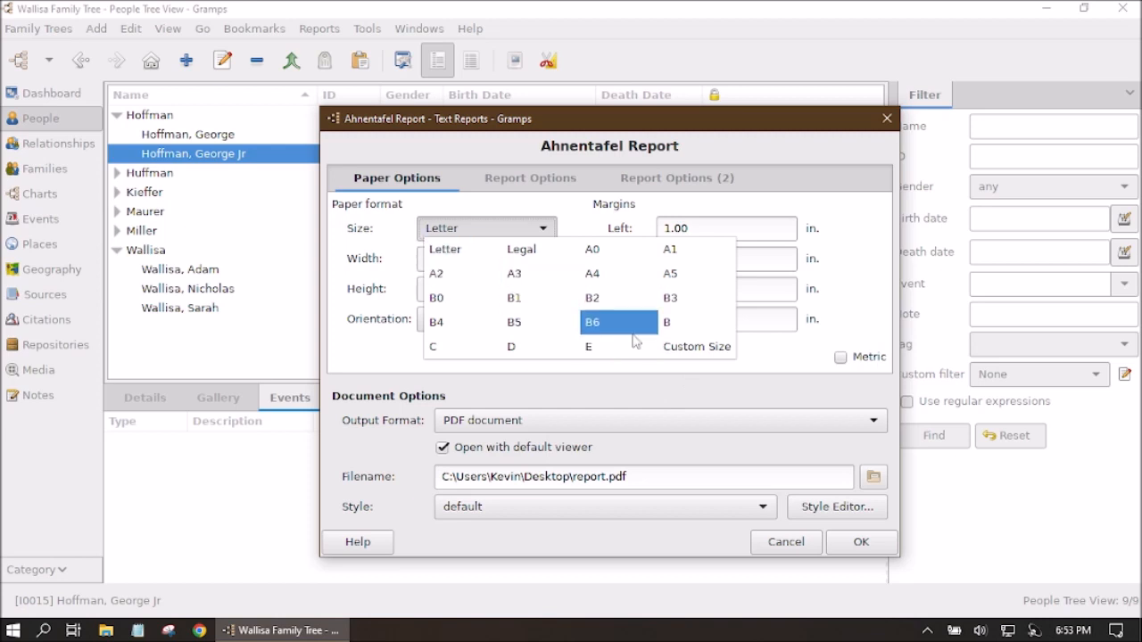
{"action": "left_click", "coordinate": [578, 386]}
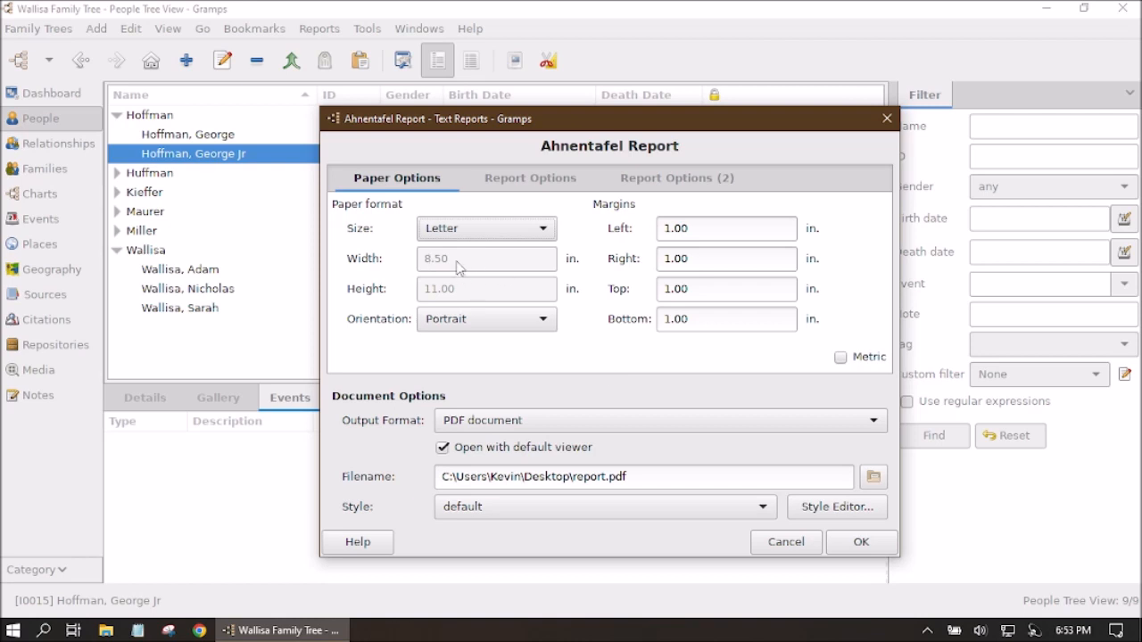
{"action": "left_click", "coordinate": [526, 233]}
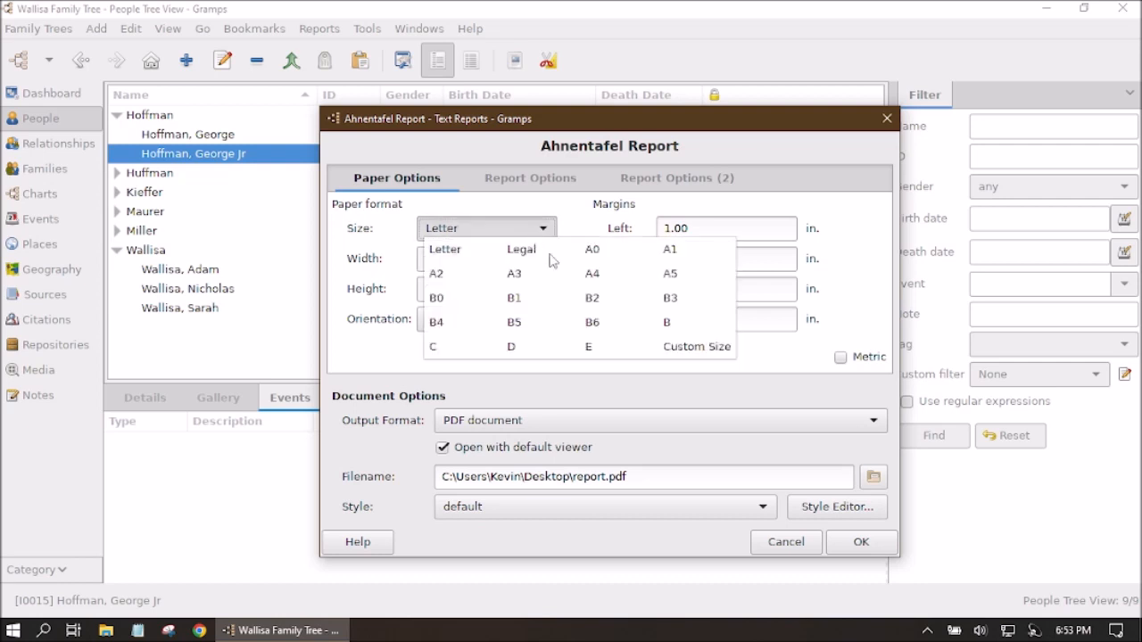
{"action": "left_click", "coordinate": [692, 350]}
{"action": "left_click", "coordinate": [447, 260]}
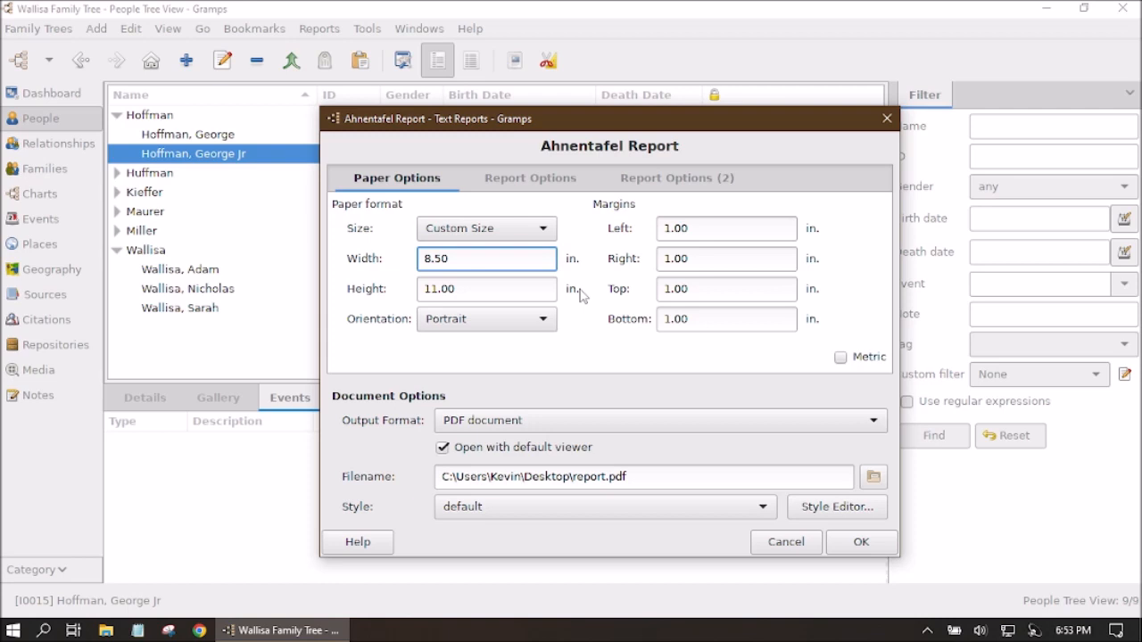
{"action": "left_click", "coordinate": [840, 357]}
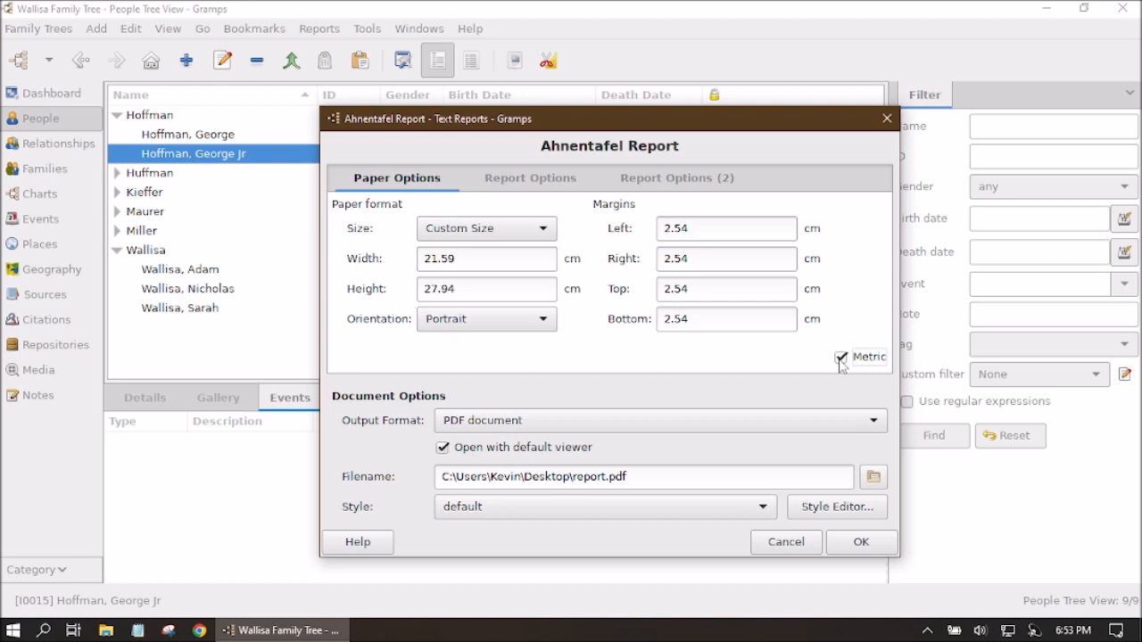
{"action": "left_click", "coordinate": [841, 357]}
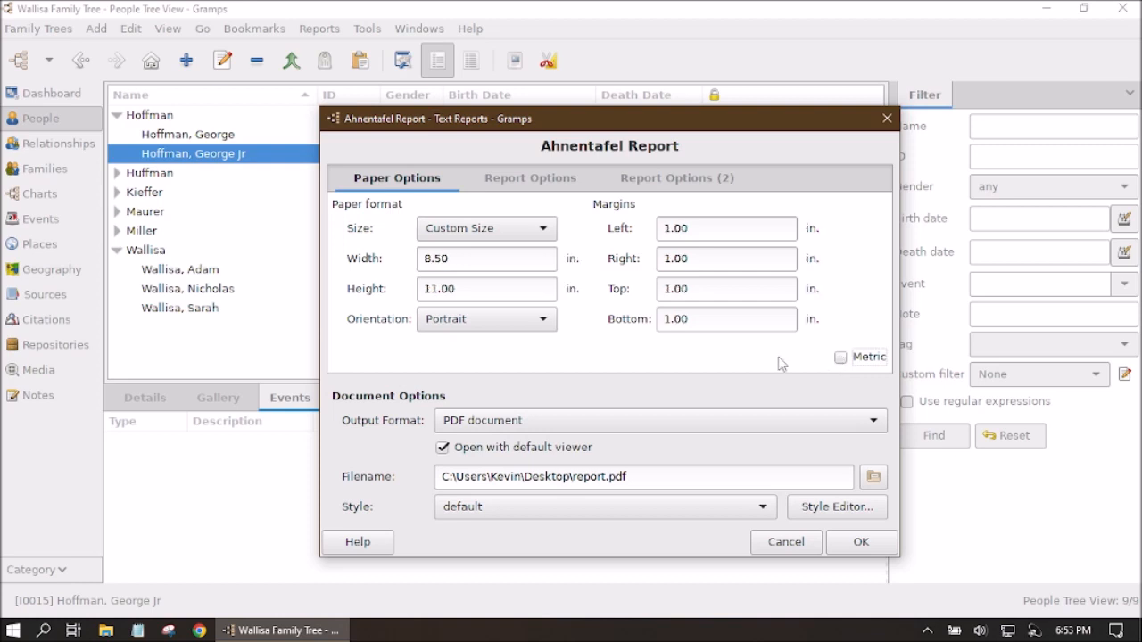
- Review the paper orientation and output format choices, keeping Portrait and PDF document
{"action": "left_click", "coordinate": [531, 326]}
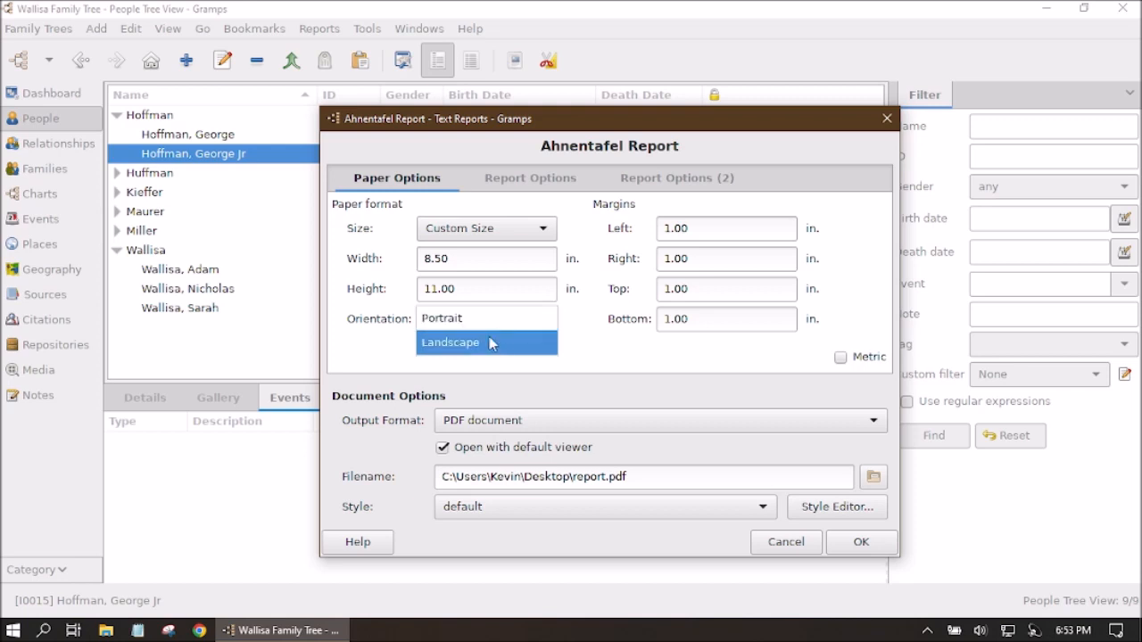
{"action": "left_click", "coordinate": [578, 336]}
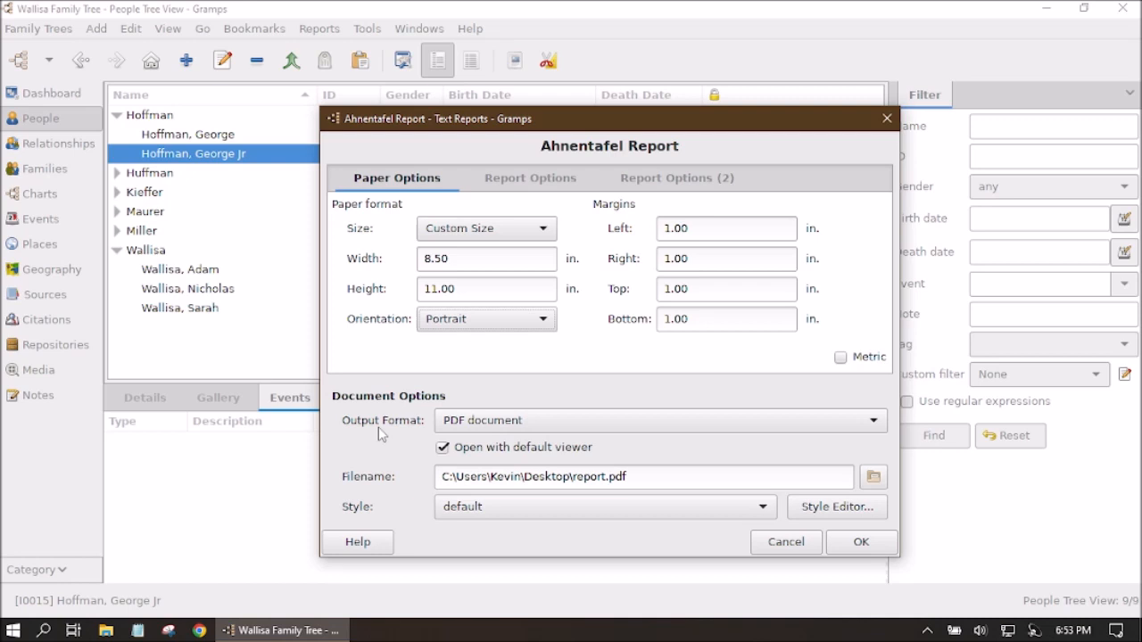
{"action": "left_click", "coordinate": [874, 422]}
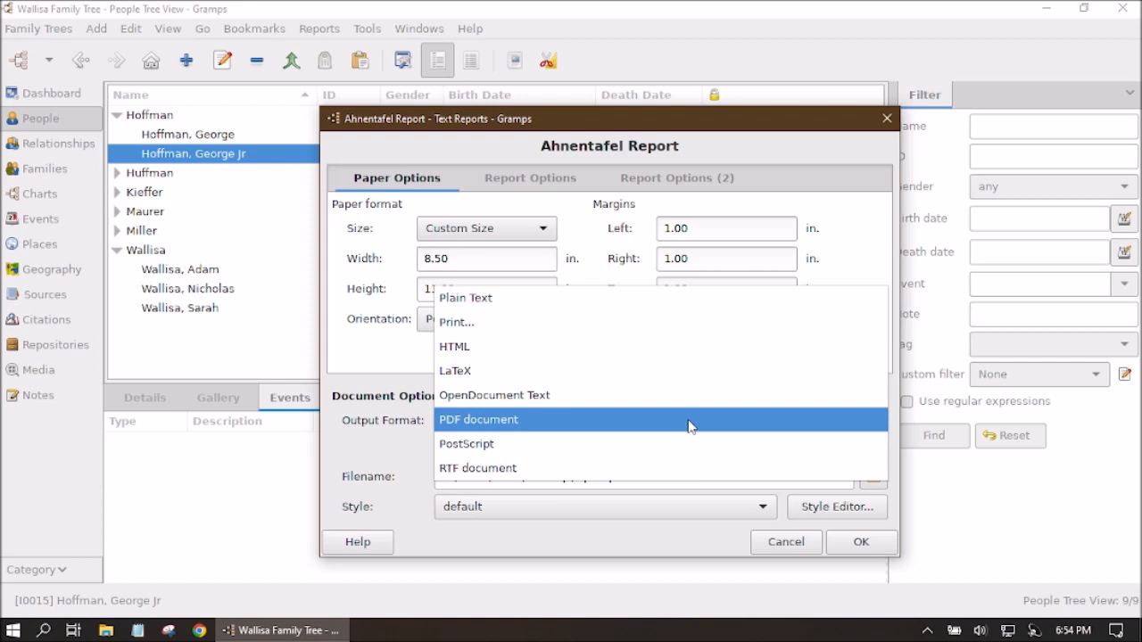
{"action": "left_click", "coordinate": [691, 419]}
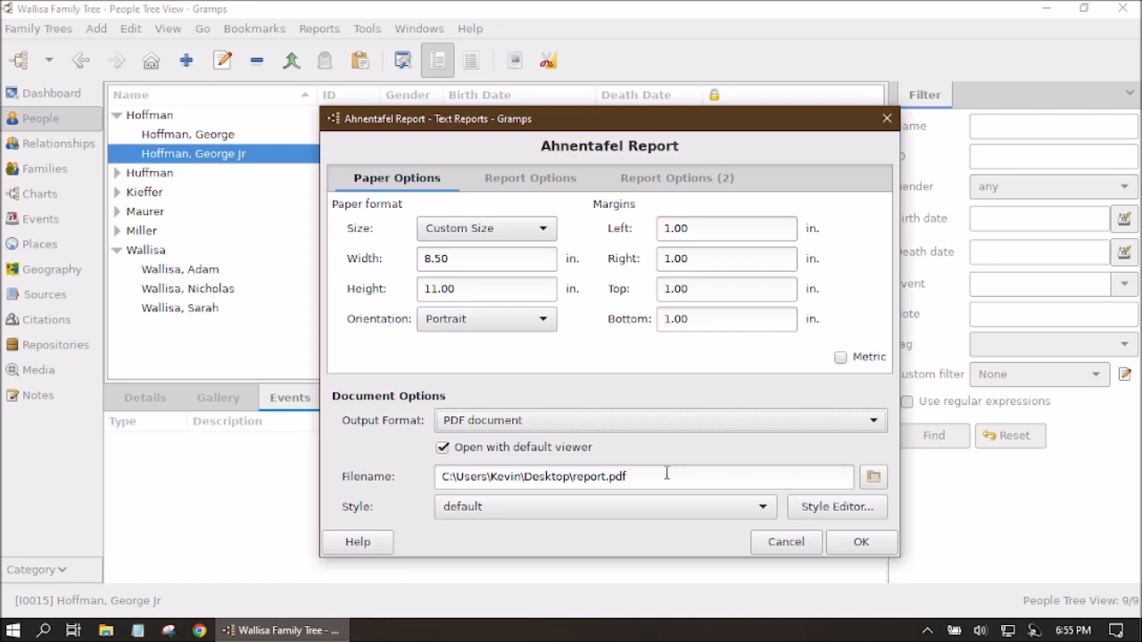
- Rename the report's output file to ahnentafelreport.pdf, keeping PDF document as the output format
{"action": "double_click", "coordinate": [584, 476]}
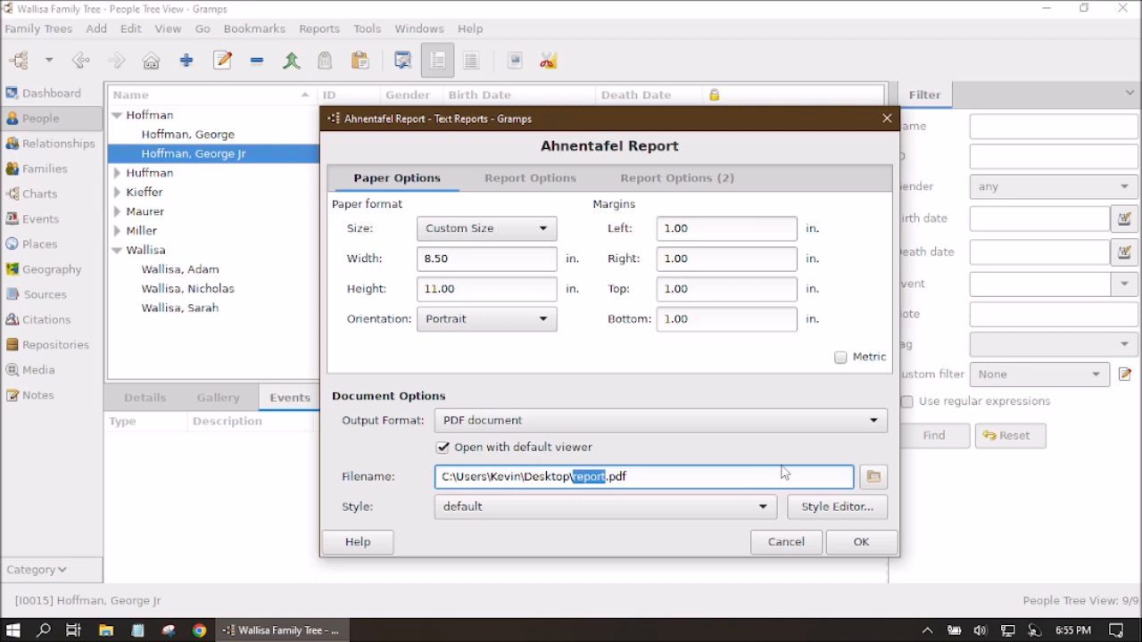
{"action": "type", "text": "ahnentafelreport"}
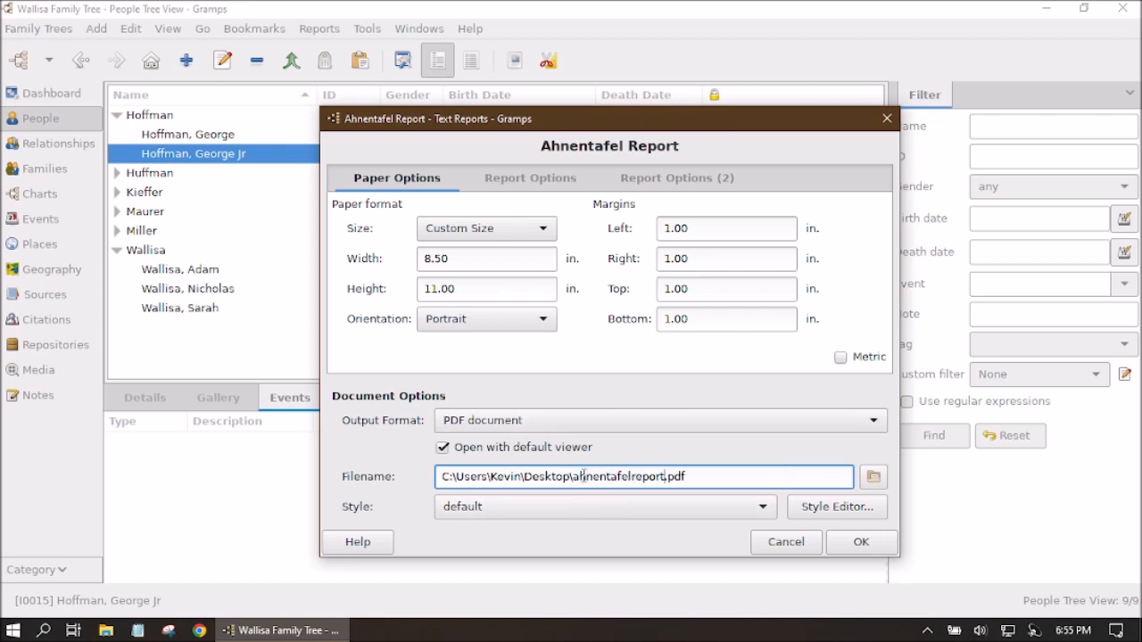
{"action": "left_click", "coordinate": [702, 476]}
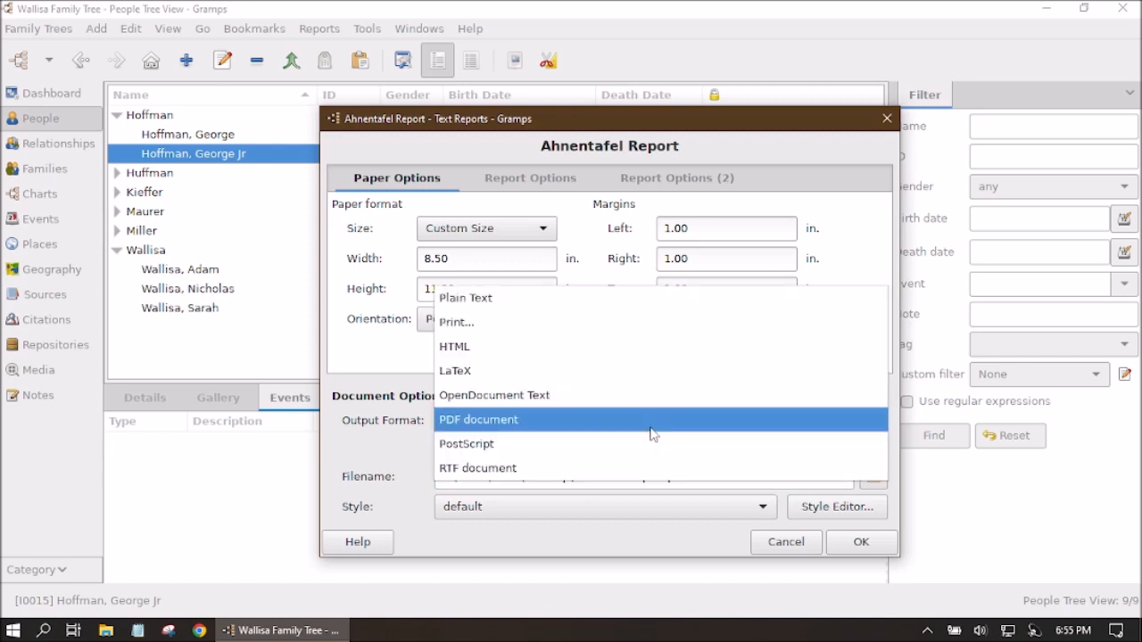
{"action": "left_click", "coordinate": [385, 429]}
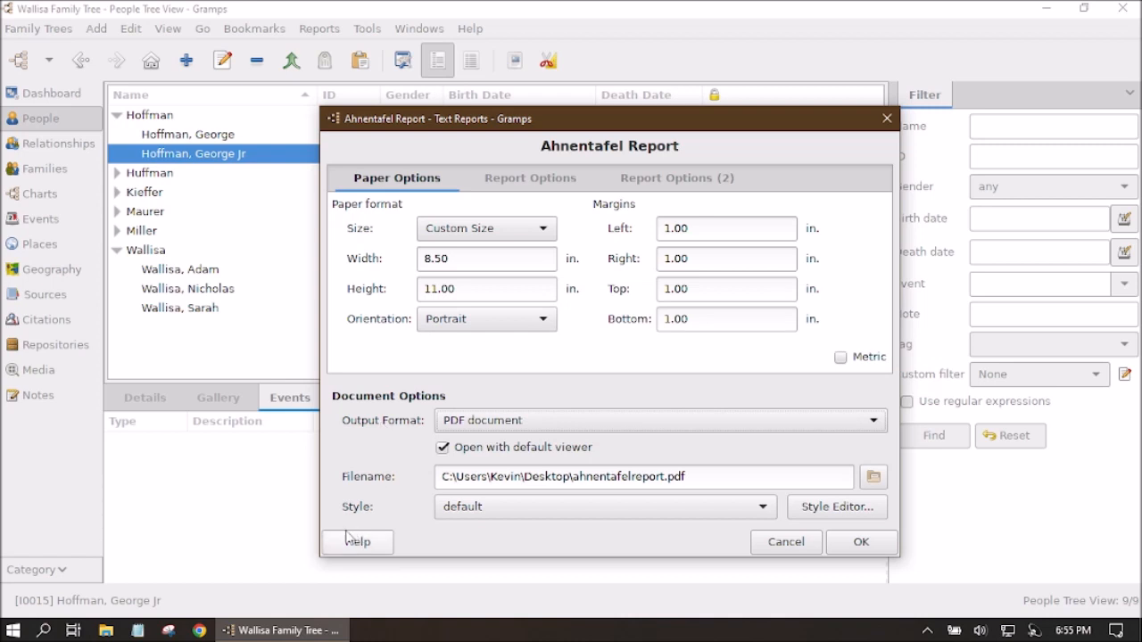
- Check the available report styles and start a new document style sheet named AHN-1
{"action": "left_click", "coordinate": [512, 507]}
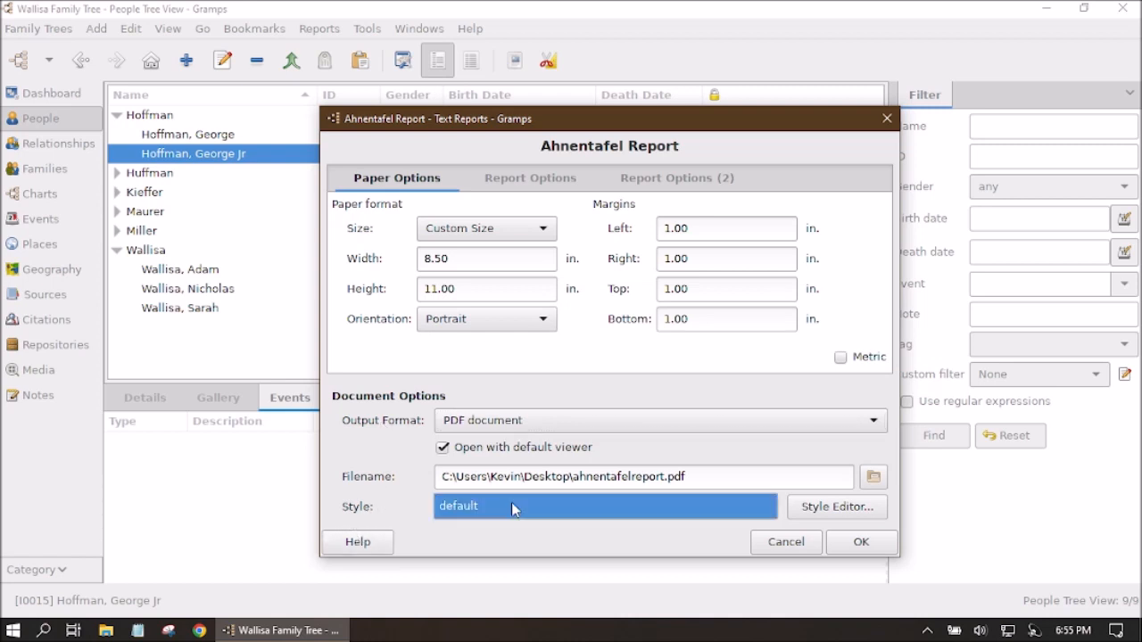
{"action": "left_click", "coordinate": [511, 505]}
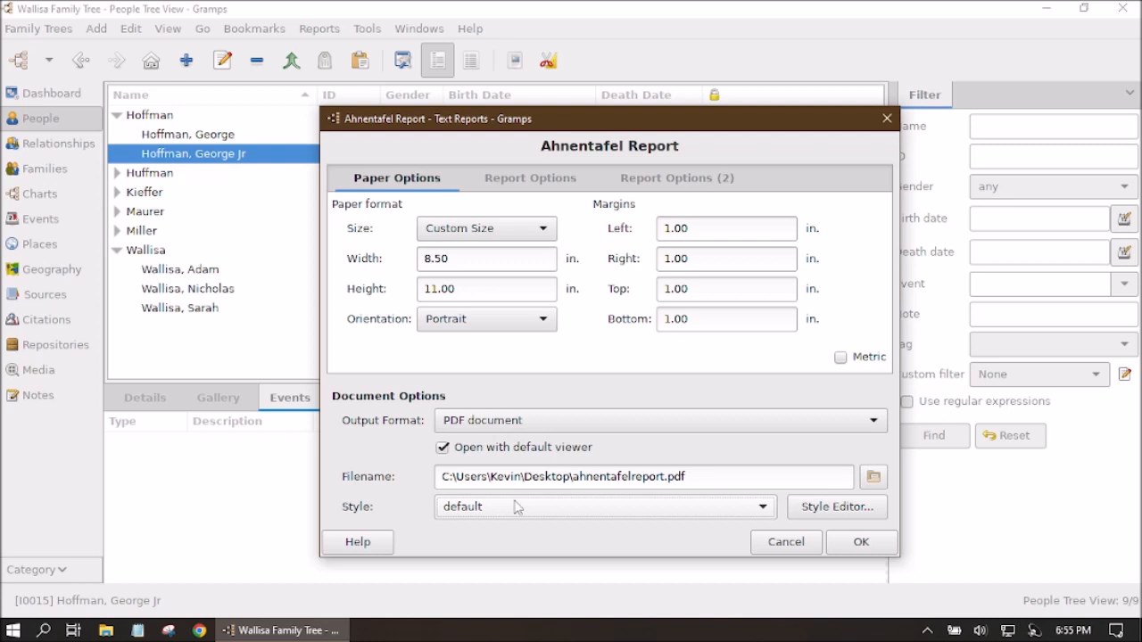
{"action": "left_click", "coordinate": [813, 510]}
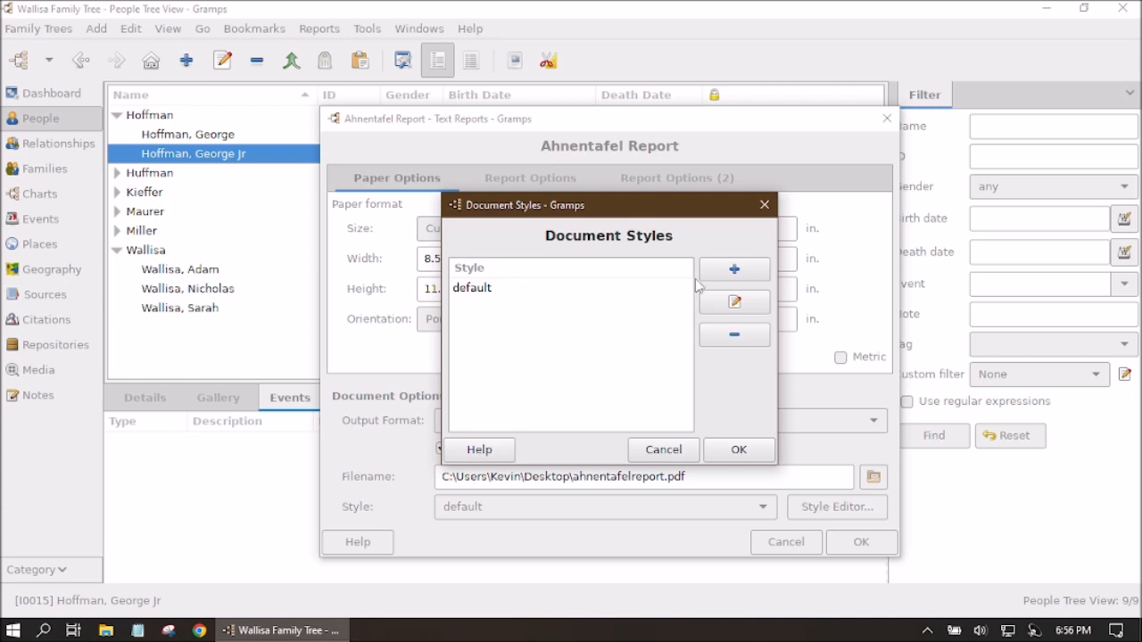
{"action": "left_click", "coordinate": [738, 279]}
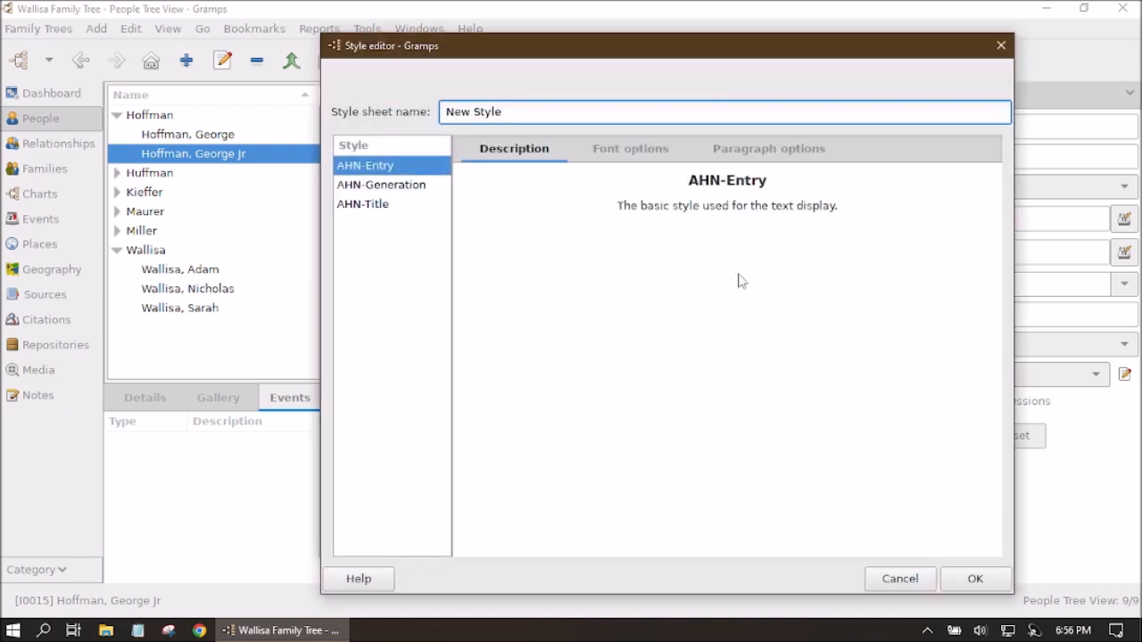
{"action": "left_click_drag", "start_coordinate": [500, 110], "coordinate": [436, 110]}
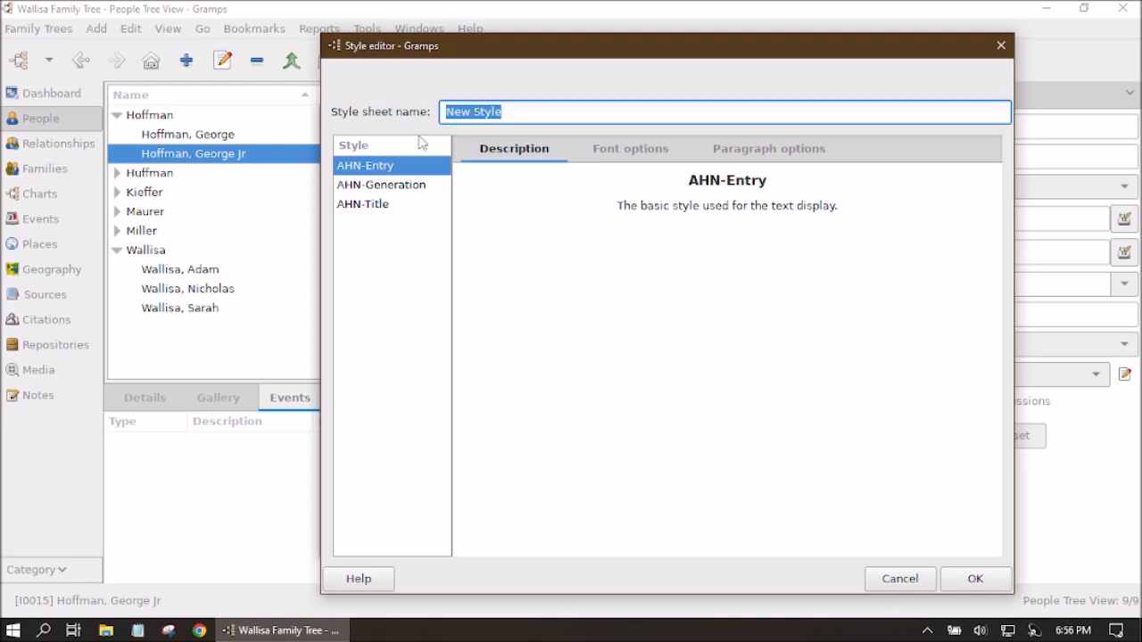
{"action": "type", "text": "AHN-1"}
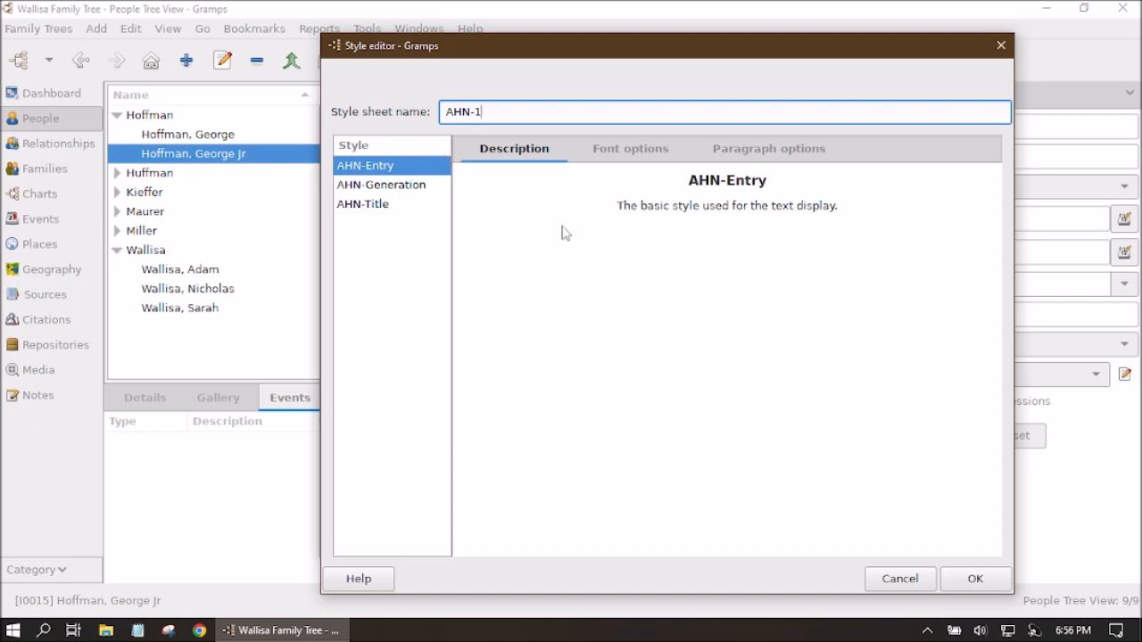
- Underline the AHN-Title font and set its color to dark red #A40000
{"action": "left_click", "coordinate": [378, 210]}
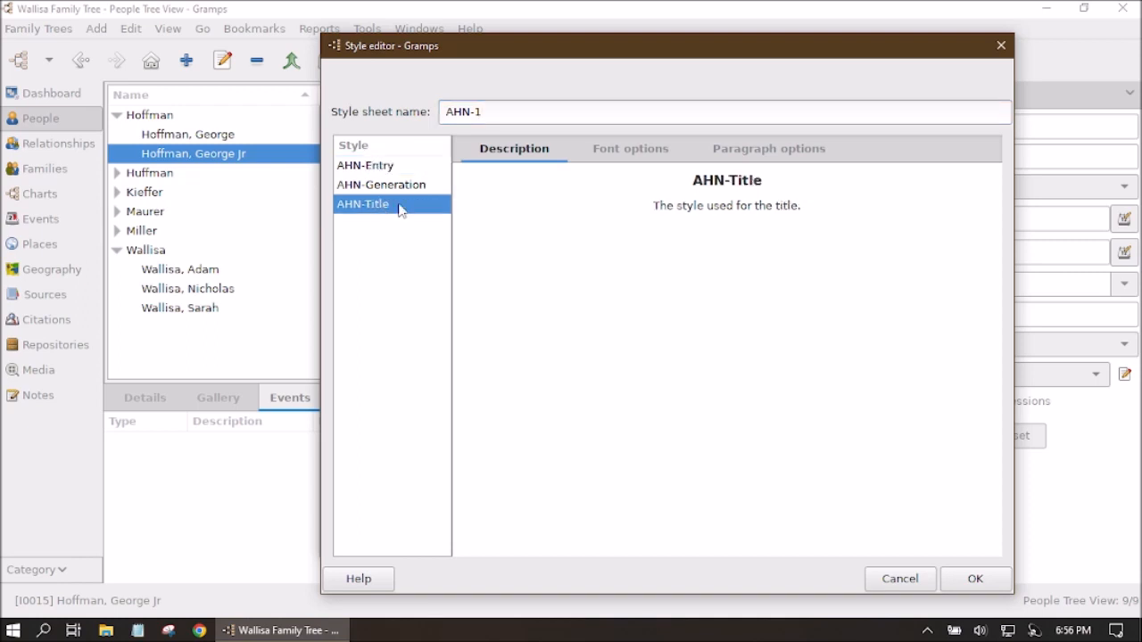
{"action": "left_click", "coordinate": [659, 159]}
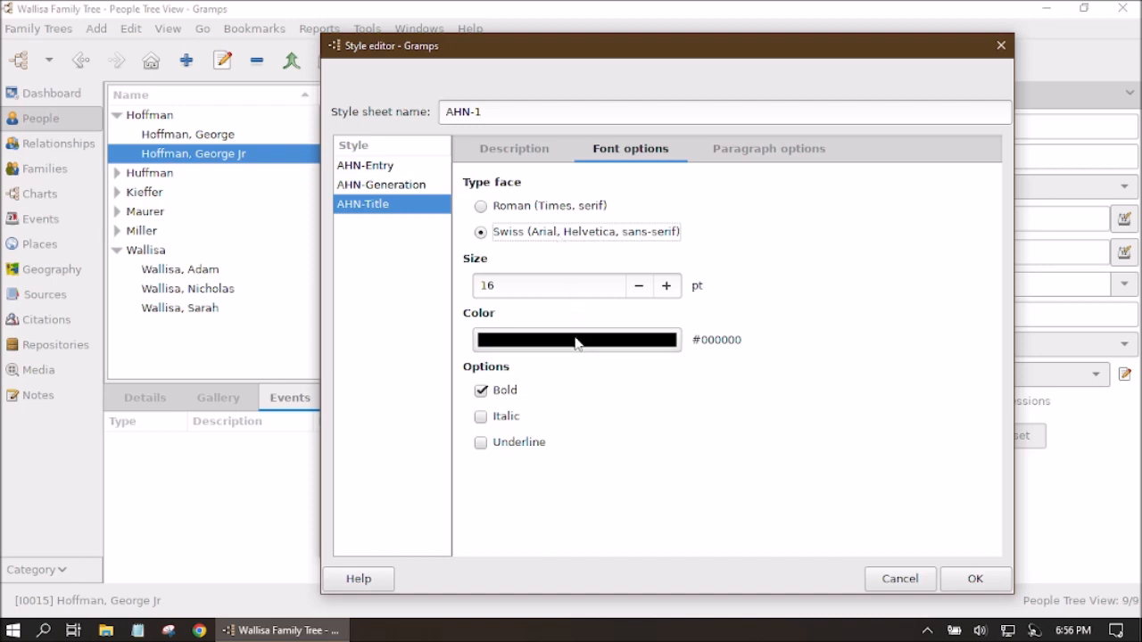
{"action": "left_click", "coordinate": [481, 442]}
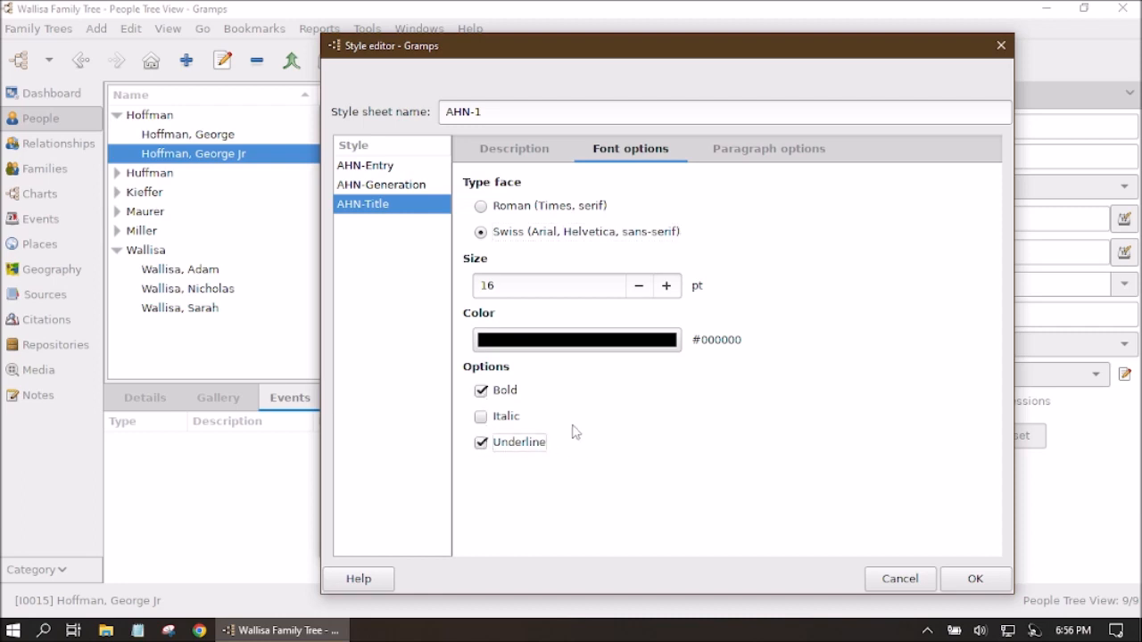
{"action": "left_click", "coordinate": [627, 343]}
{"action": "left_click", "coordinate": [496, 312]}
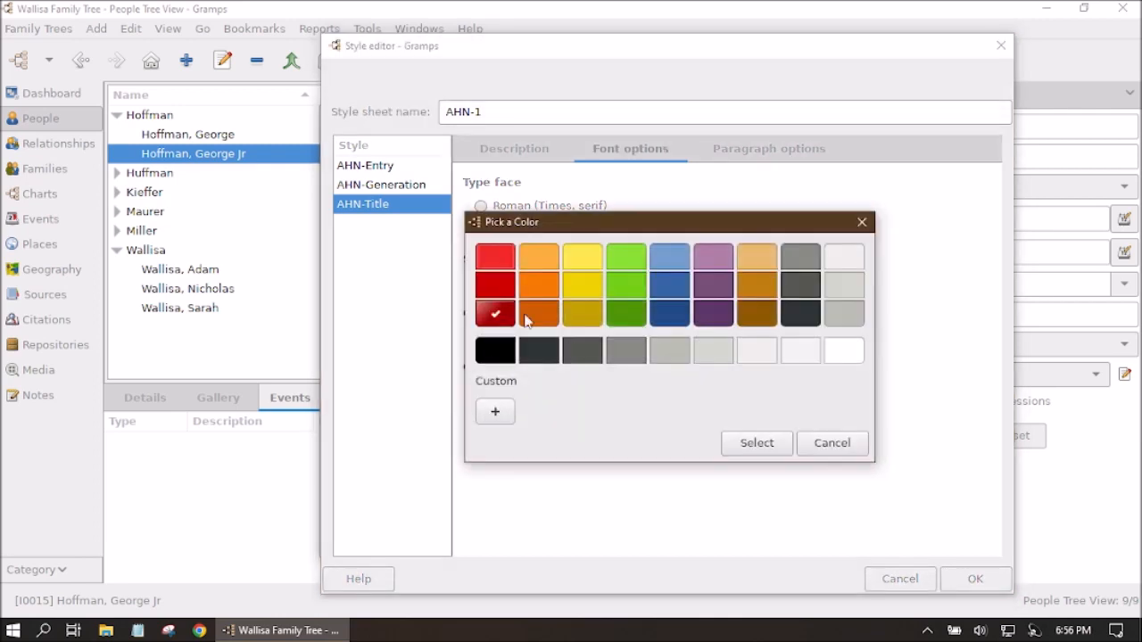
{"action": "left_click", "coordinate": [784, 448]}
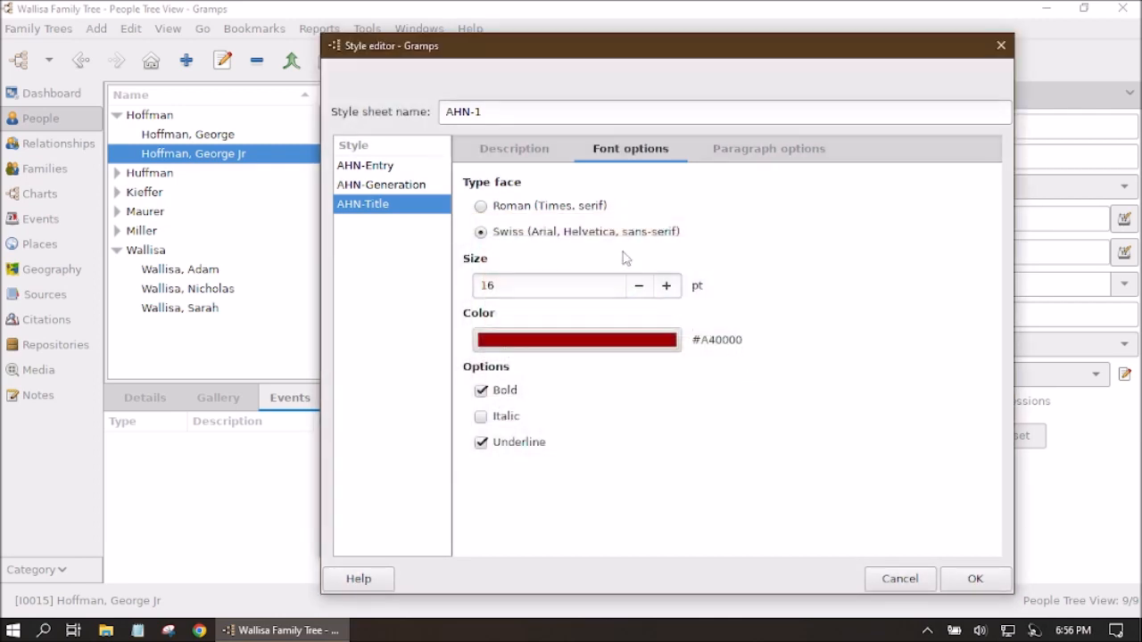
- Add left, right, top and bottom borders to the AHN-Title paragraph and remove the title font's underline
{"action": "left_click", "coordinate": [769, 148]}
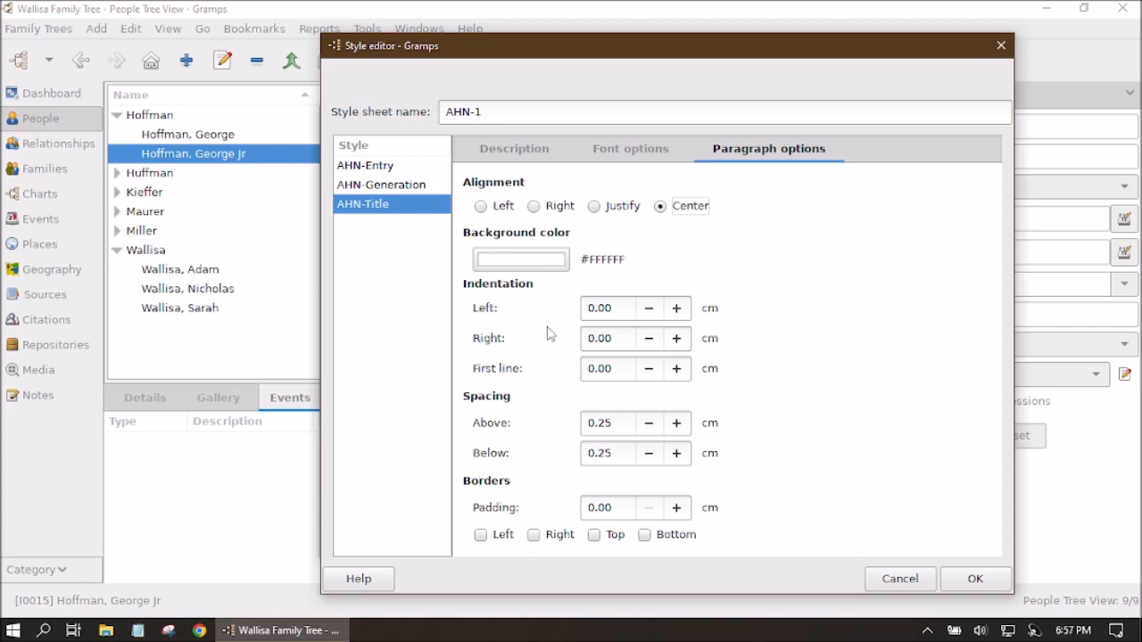
{"action": "left_click", "coordinate": [483, 535]}
{"action": "left_click", "coordinate": [537, 536]}
{"action": "left_click", "coordinate": [594, 535]}
{"action": "left_click", "coordinate": [646, 536]}
{"action": "left_click", "coordinate": [606, 148]}
{"action": "left_click", "coordinate": [481, 443]}
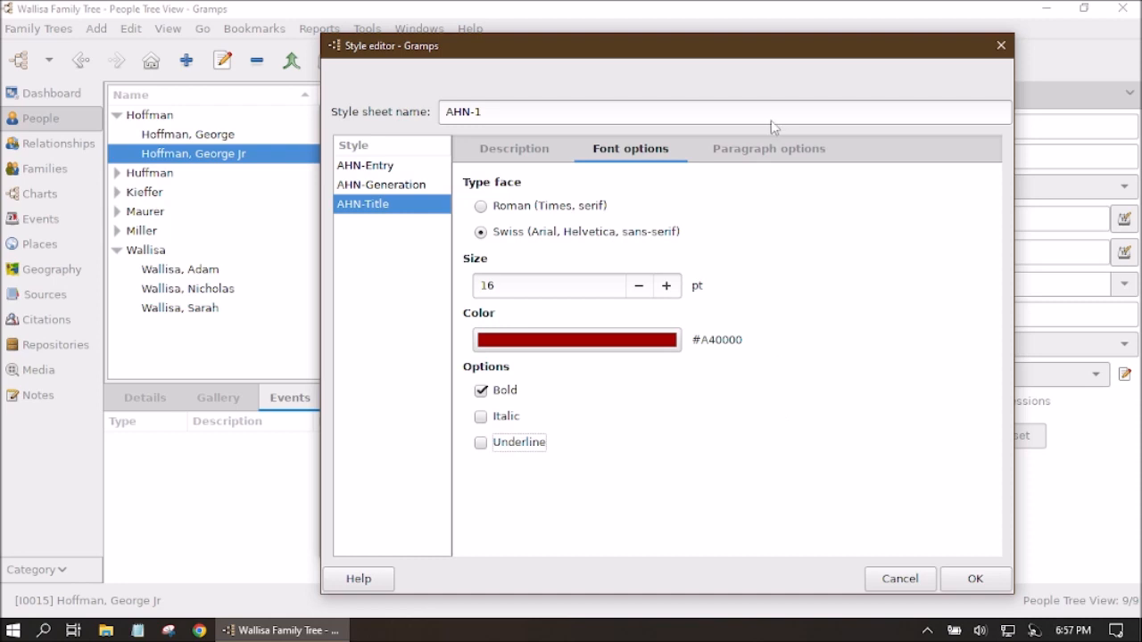
{"action": "left_click", "coordinate": [760, 149]}
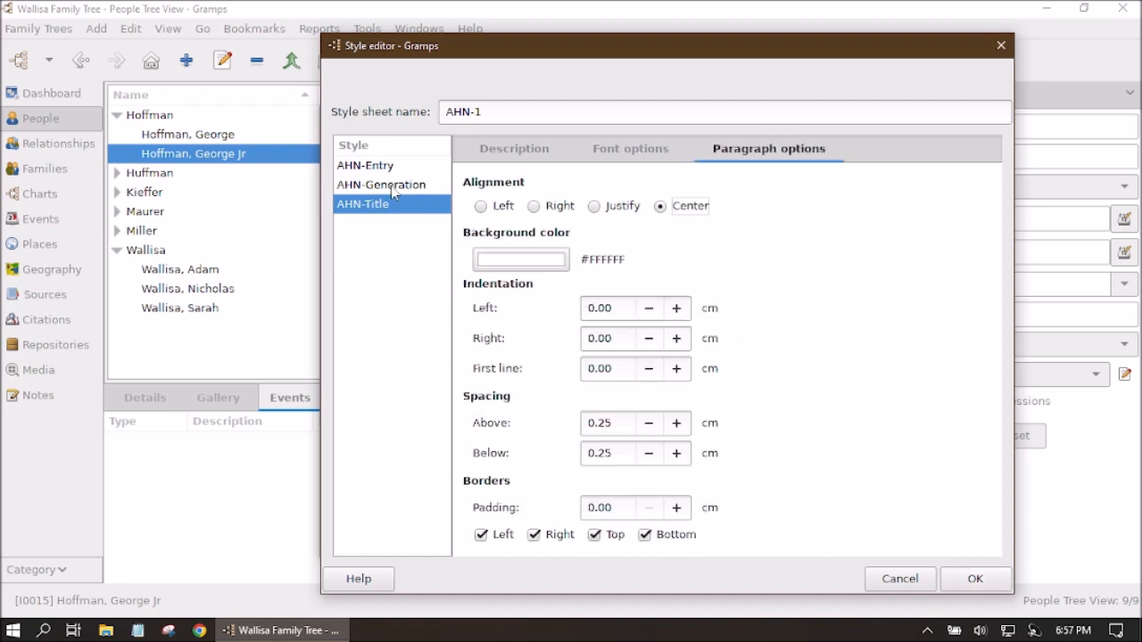
- Set the AHN-Generation font color to dark blue #204A87 and check its paragraph options
{"action": "left_click", "coordinate": [394, 187]}
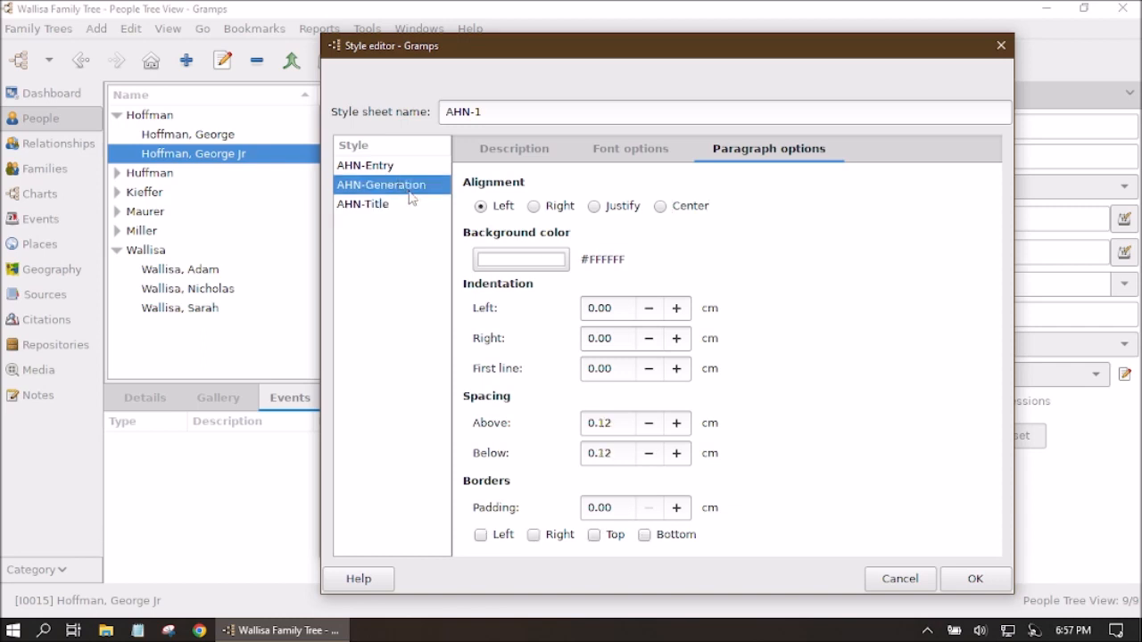
{"action": "left_click", "coordinate": [631, 149]}
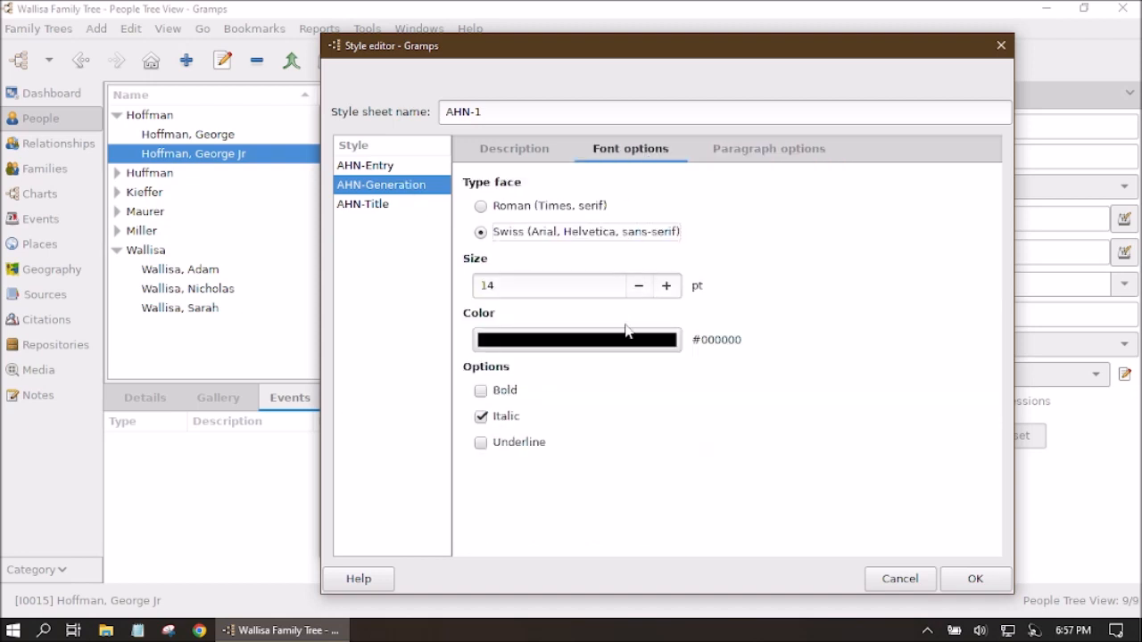
{"action": "left_click", "coordinate": [540, 341]}
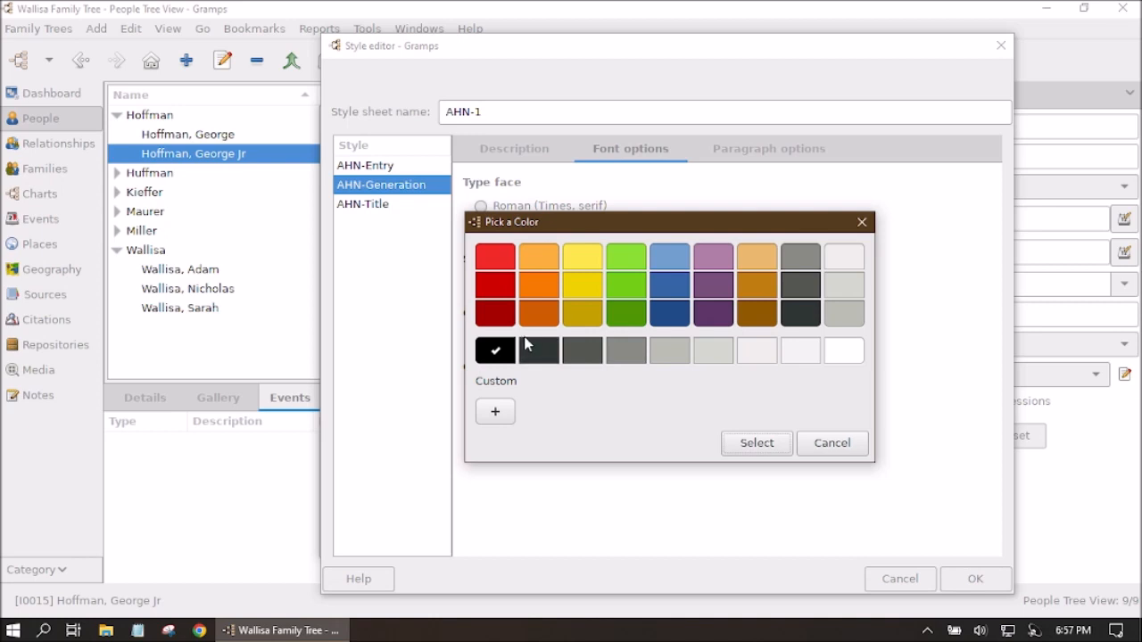
{"action": "left_click", "coordinate": [669, 313]}
{"action": "left_click", "coordinate": [756, 444]}
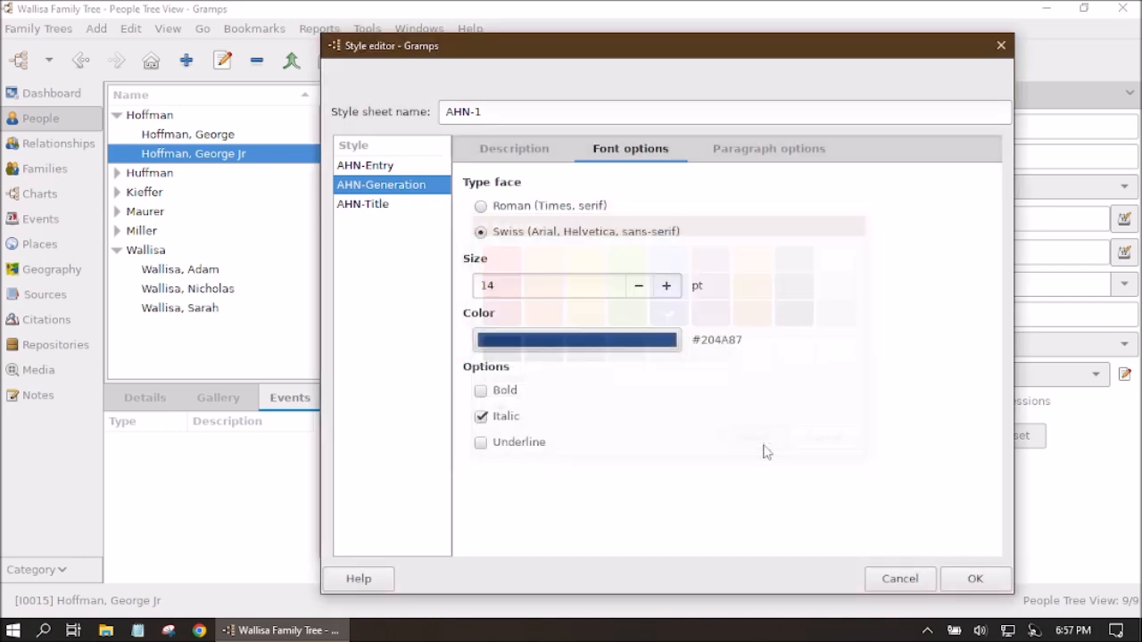
{"action": "left_click", "coordinate": [762, 166]}
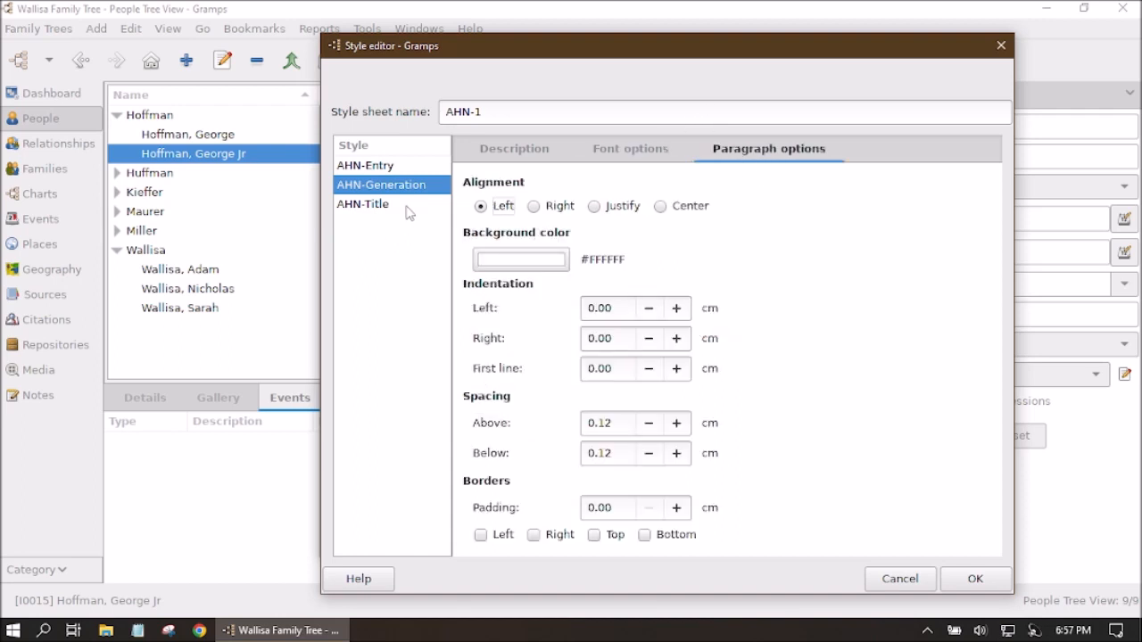
- Check the AHN-Entry font options without changing them and save the AHN-1 style sheet to the document styles
{"action": "left_click", "coordinate": [366, 167]}
{"action": "left_click", "coordinate": [661, 157]}
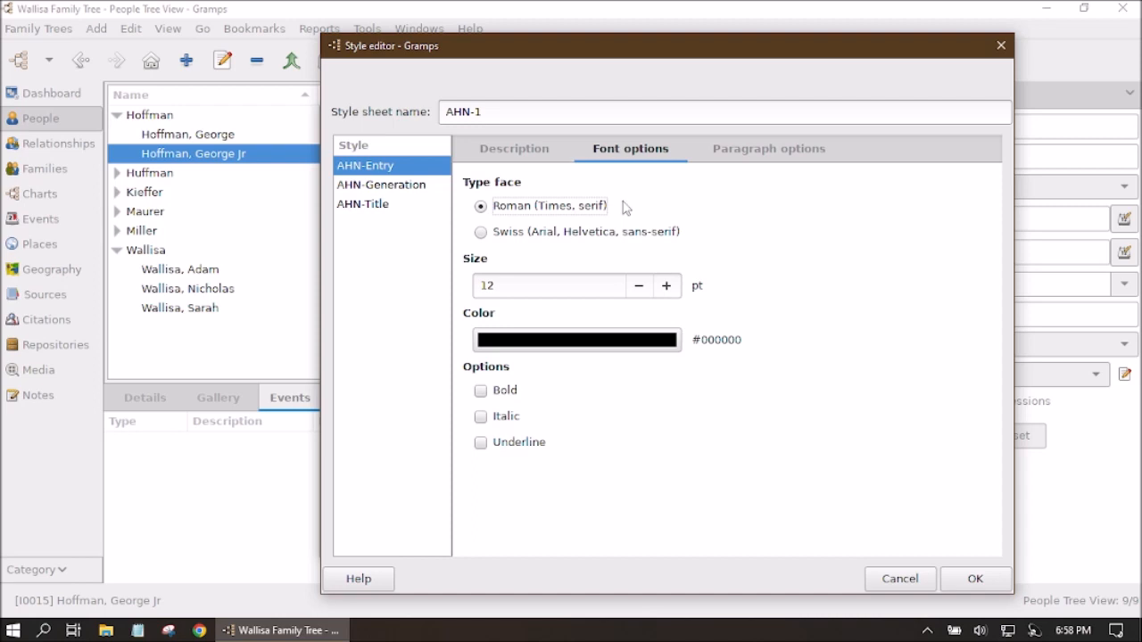
{"action": "left_click", "coordinate": [976, 587]}
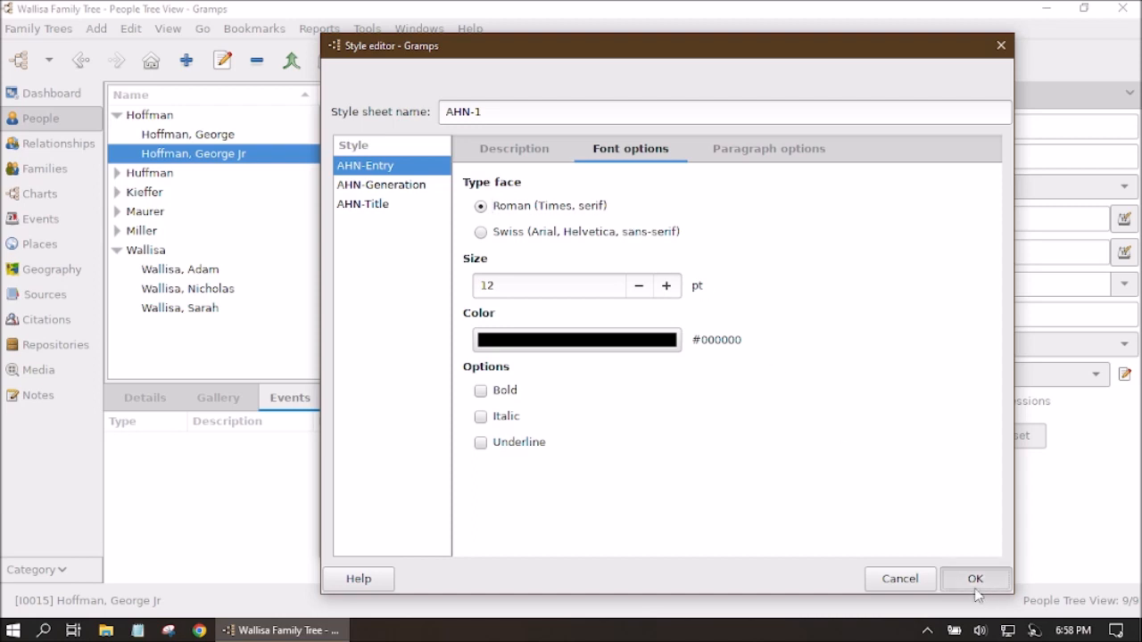
{"action": "left_click", "coordinate": [470, 309]}
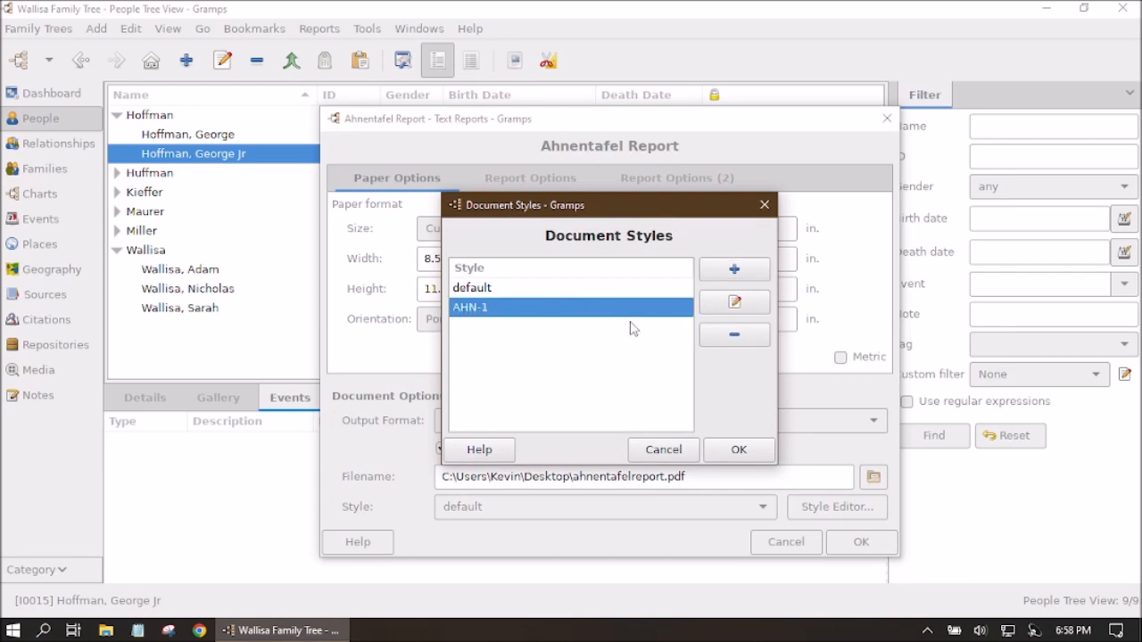
{"action": "left_click", "coordinate": [738, 449]}
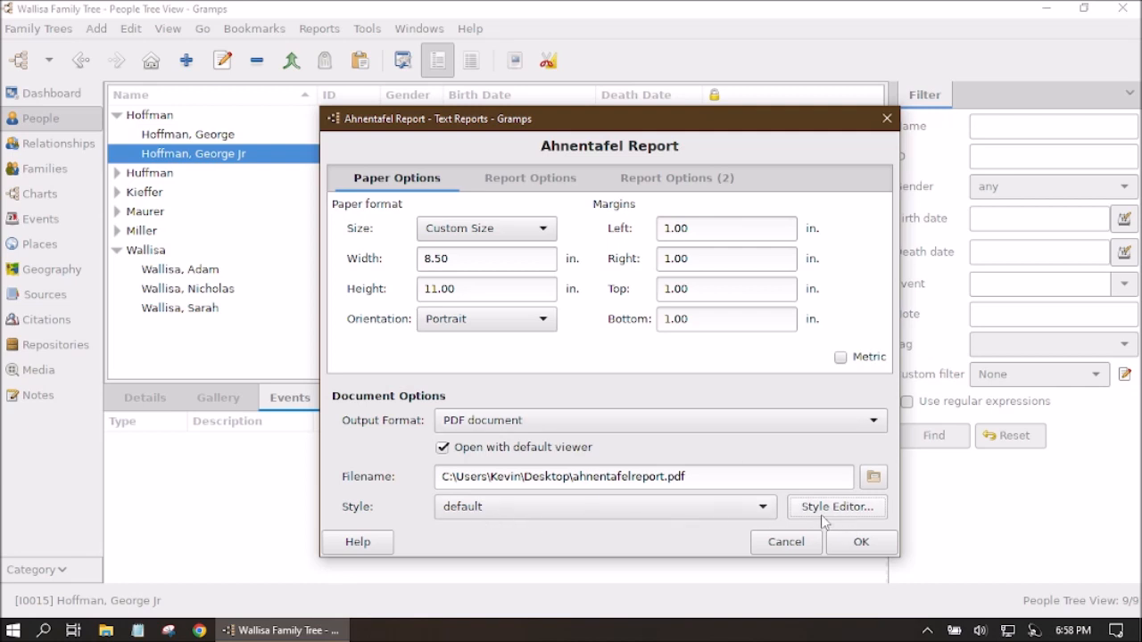
- Apply the AHN-1 style to the Ahnentafel report and generate the PDF
{"action": "left_click", "coordinate": [739, 508]}
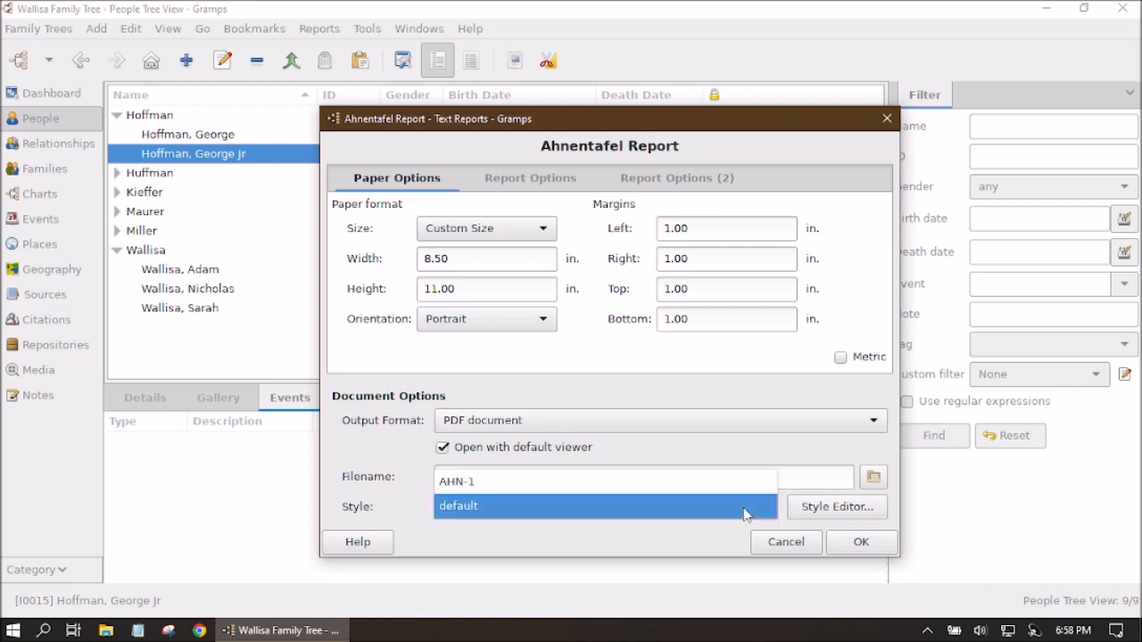
{"action": "left_click", "coordinate": [630, 482]}
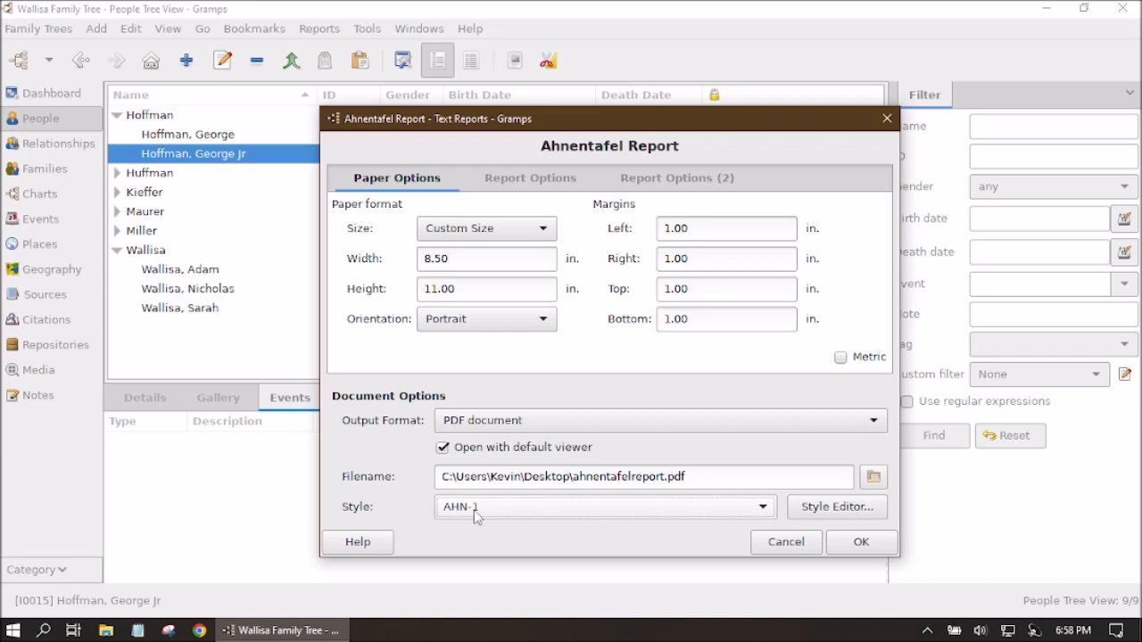
{"action": "left_click", "coordinate": [860, 543]}
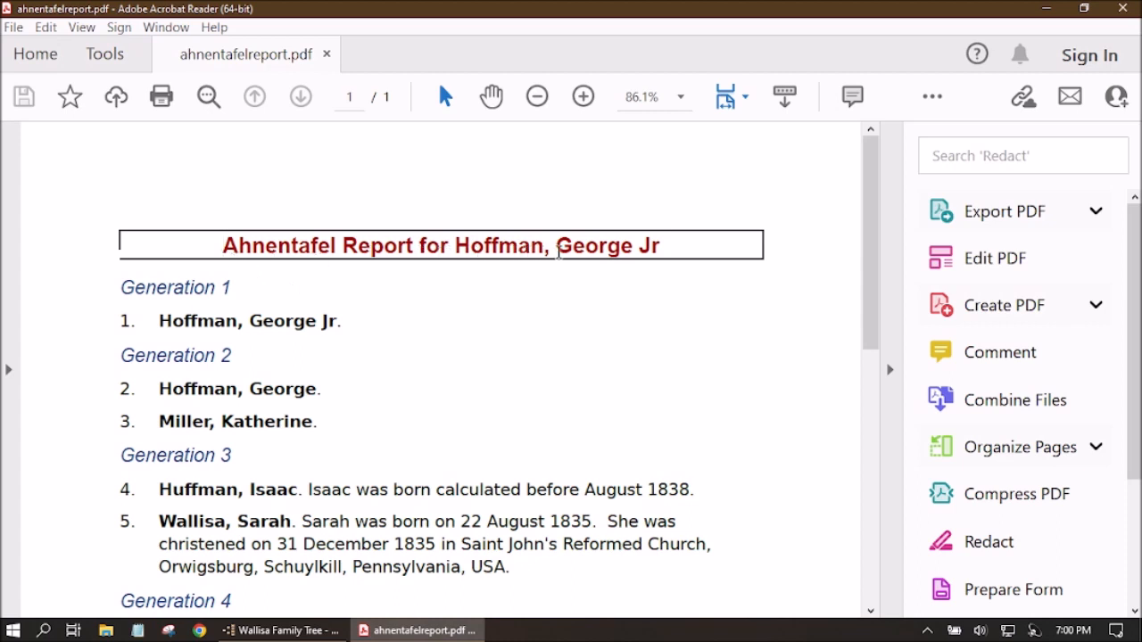
- Examine the generated PDF in Adobe Acrobat Reader, checking the title border, the generation headings and the ancestor numbering
{"action": "left_click", "coordinate": [116, 255]}
{"action": "scroll", "coordinate": [871, 271], "scroll_direction": "down", "scroll_amount": 3}
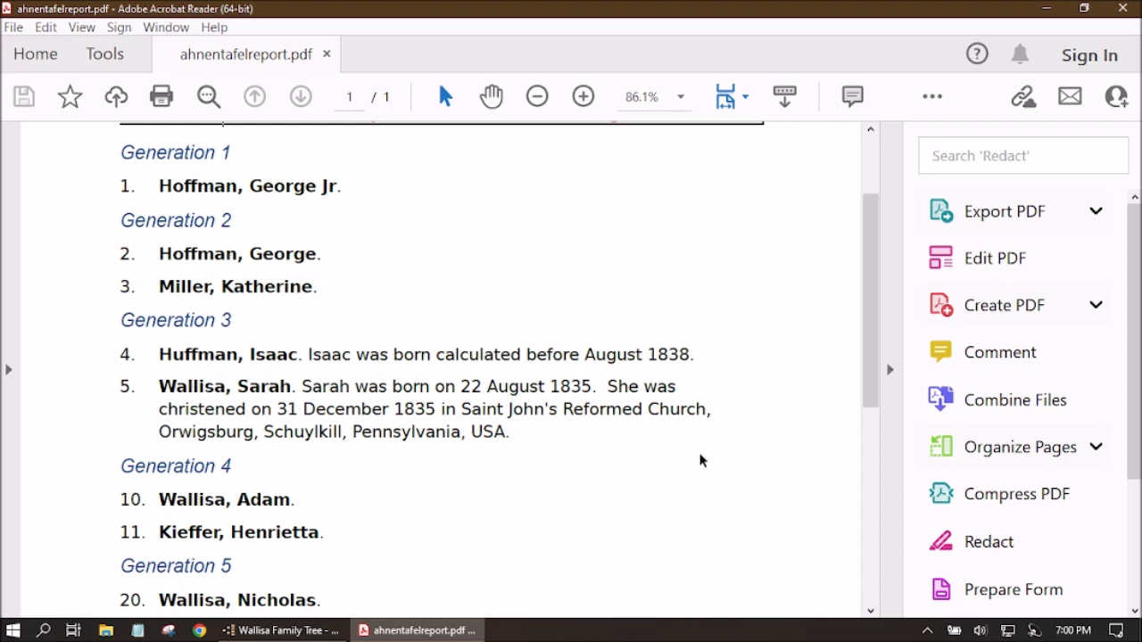
{"action": "mouse_move", "coordinate": [869, 316]}
{"action": "left_mouse_down"}
{"action": "mouse_move", "coordinate": [871, 412]}
{"action": "mouse_move", "coordinate": [873, 293]}
{"action": "left_mouse_up"}
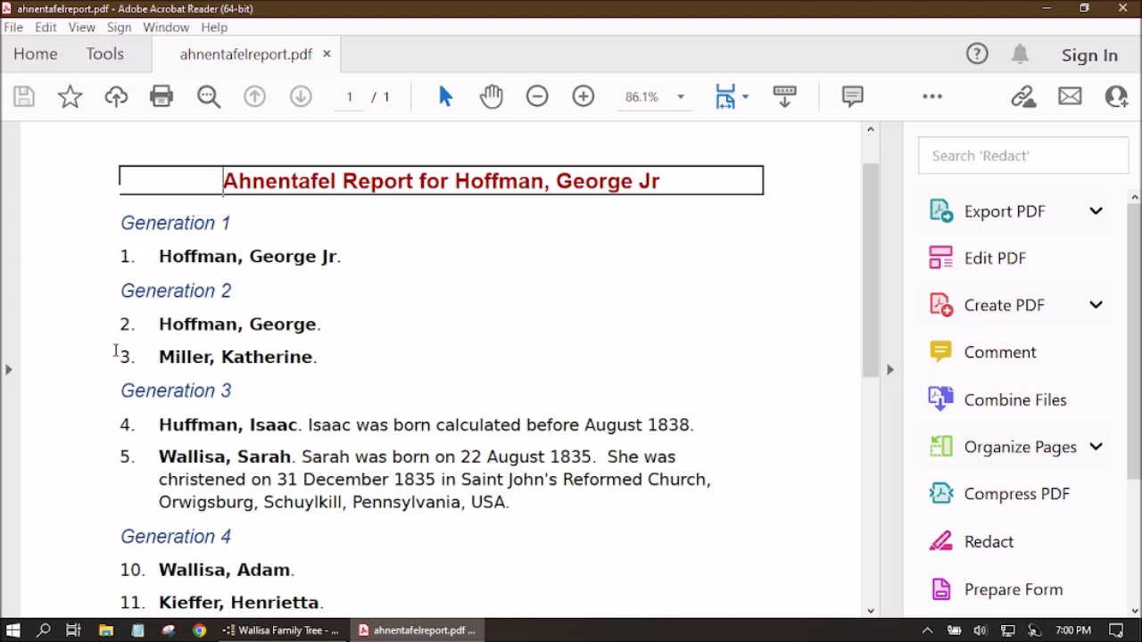
{"action": "left_click_drag", "start_coordinate": [160, 360], "coordinate": [314, 359]}
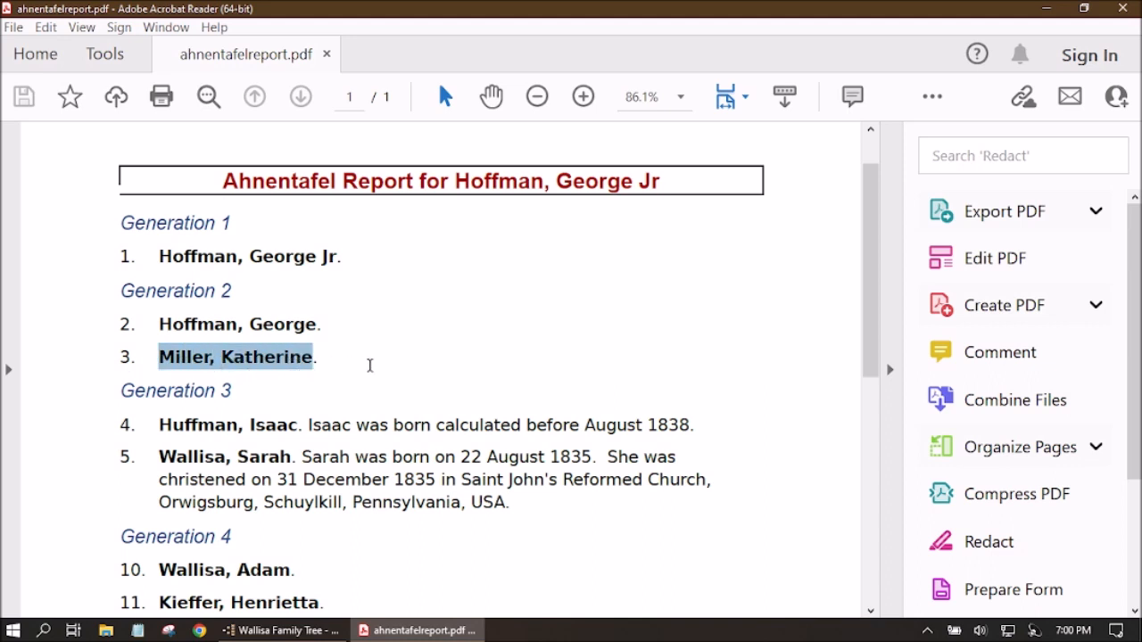
{"action": "left_click", "coordinate": [374, 372]}
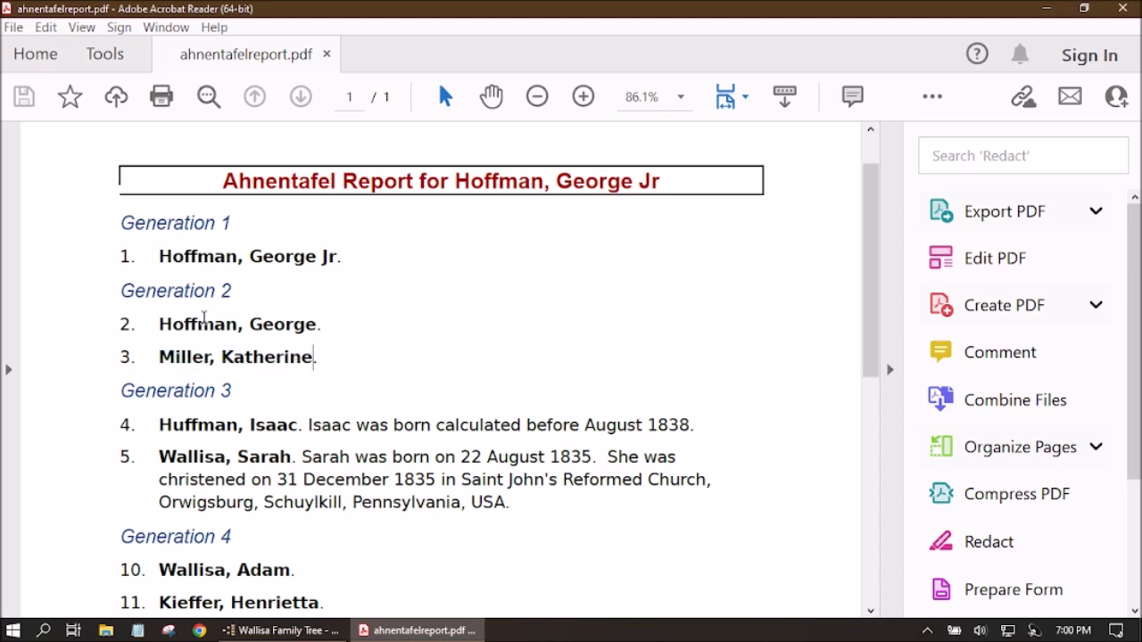
{"action": "left_click_drag", "start_coordinate": [122, 326], "coordinate": [130, 331]}
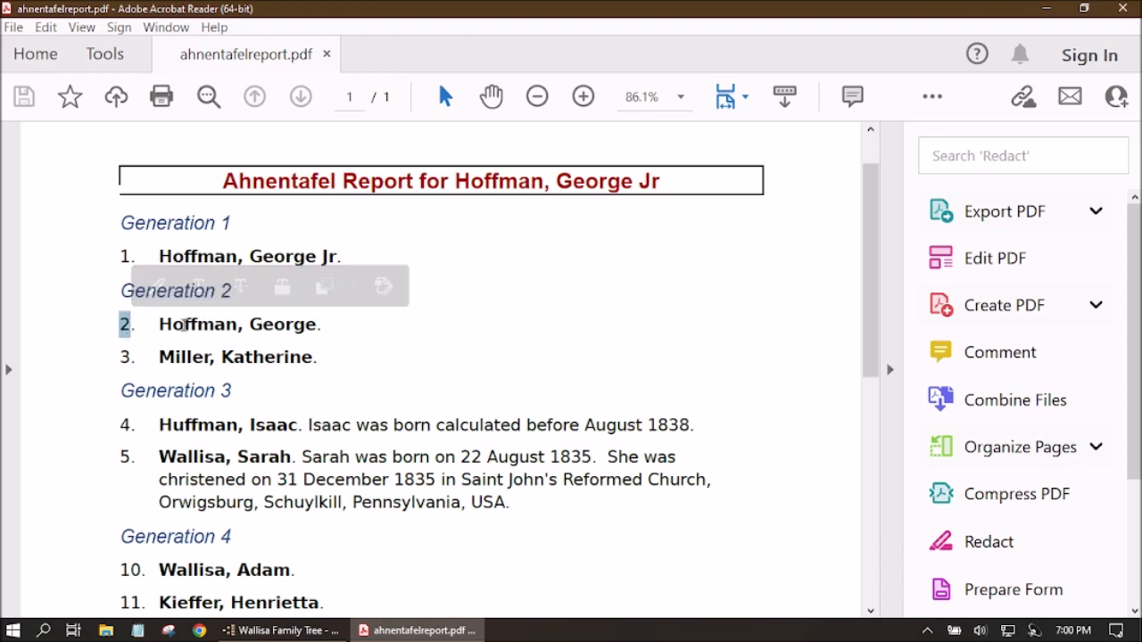